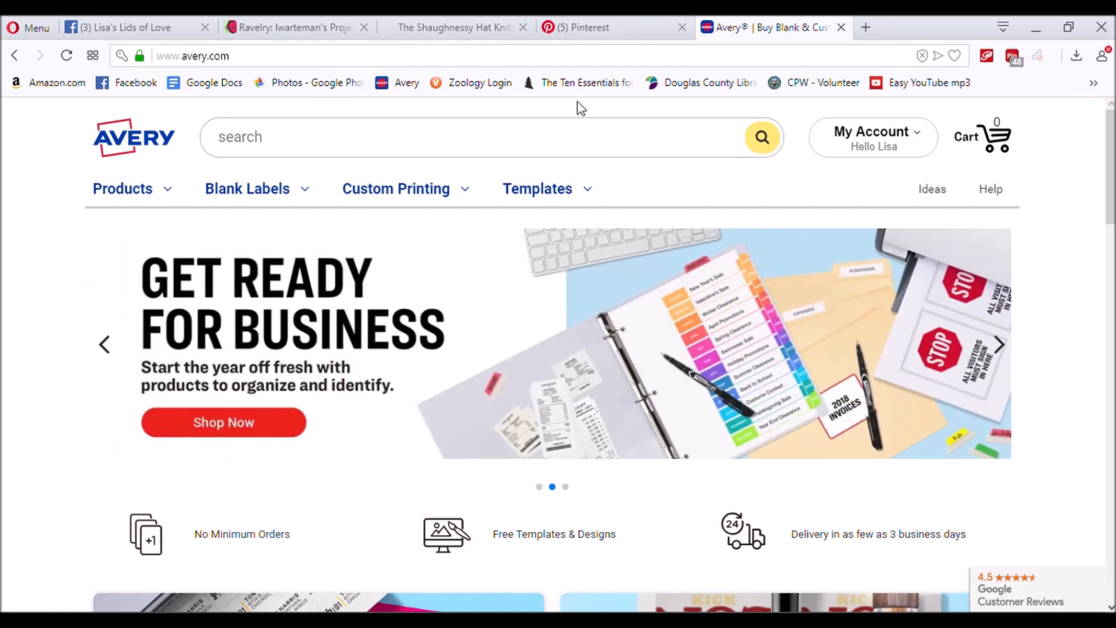
{"action": "left_click_drag", "start_coordinate": [166, 64], "coordinate": [244, 64]}
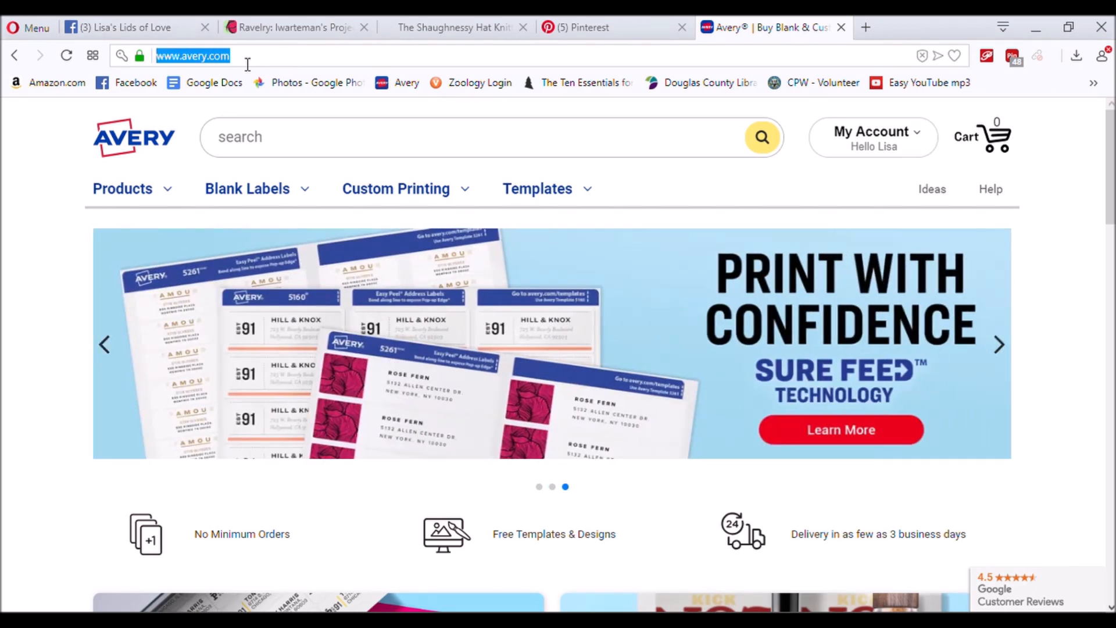
{"action": "left_click", "coordinate": [247, 64]}
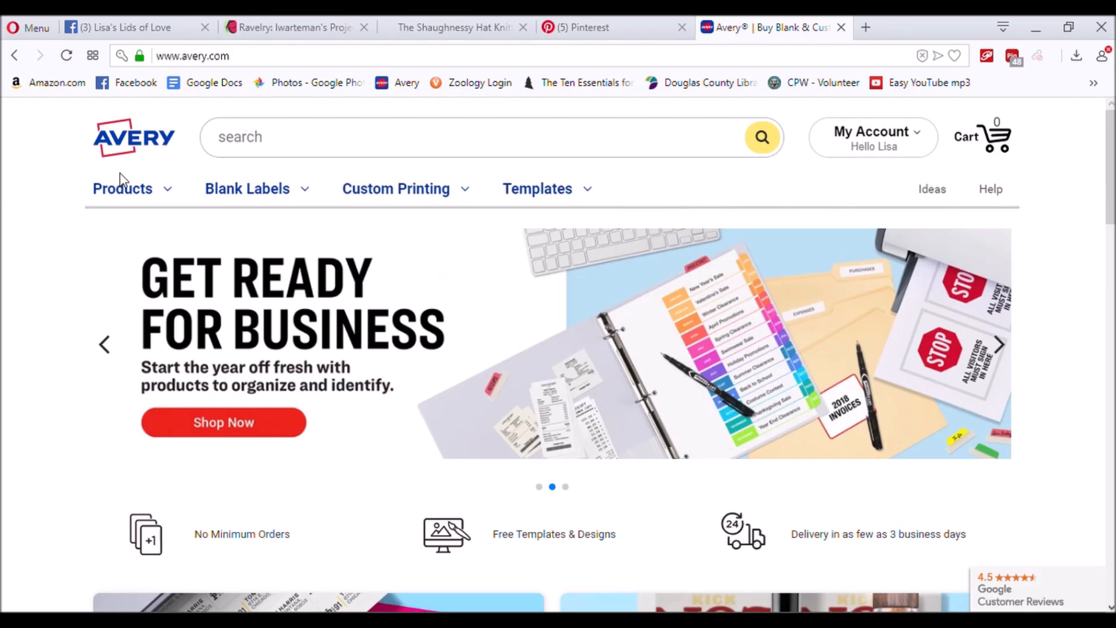
Open the Gift & Craft Tags listing in the Cards & Tags product category
{"action": "mouse_move", "coordinate": [124, 194]}
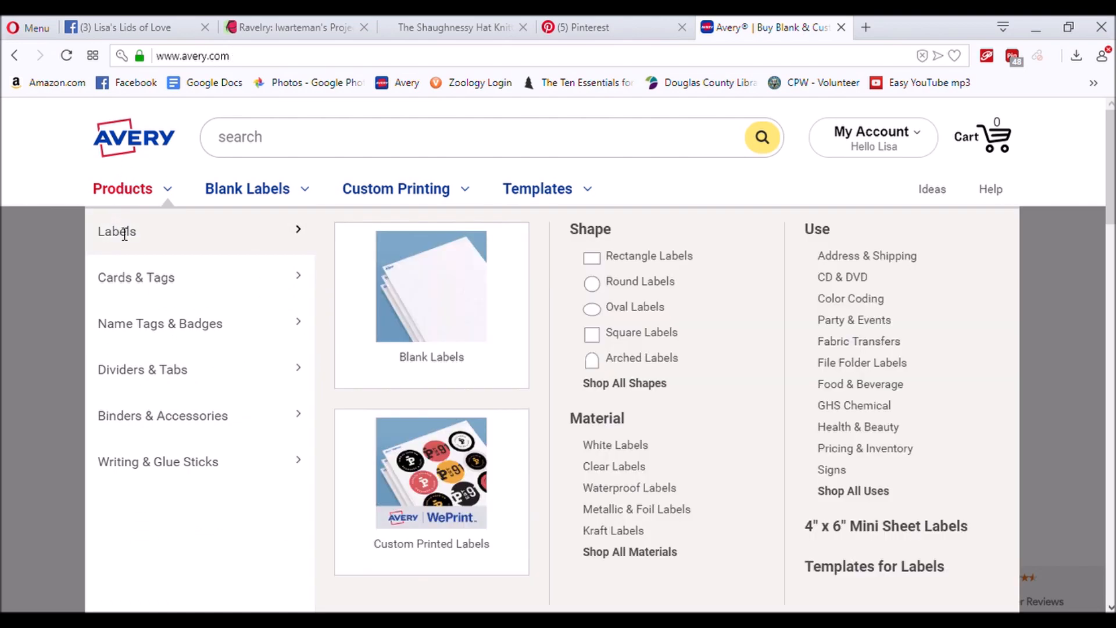
{"action": "mouse_move", "coordinate": [126, 281]}
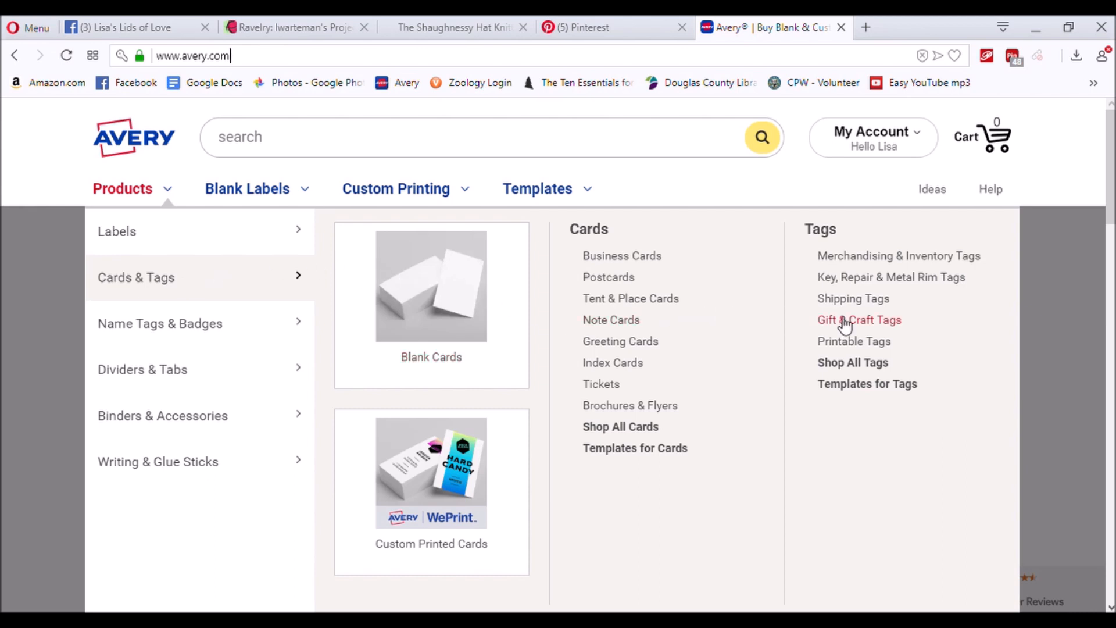
{"action": "left_click", "coordinate": [879, 326]}
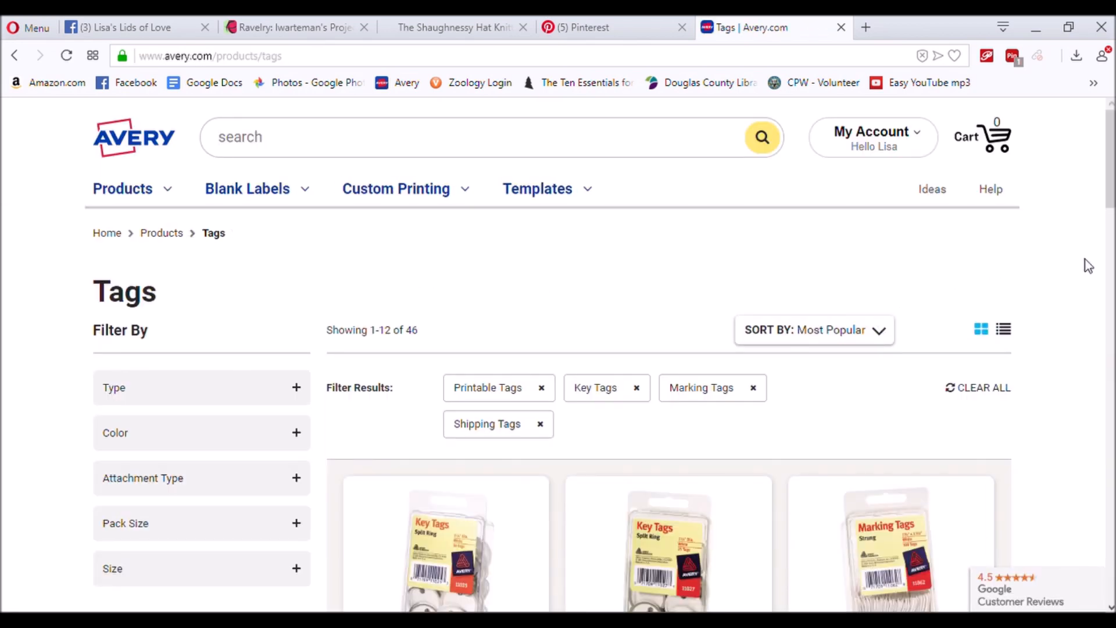
Remove the Key Tags, Marking Tags and Shipping Tags filters so only Printable Tags remains applied
{"action": "scroll", "coordinate": [1110, 174], "scroll_direction": "down", "scroll_amount": 1}
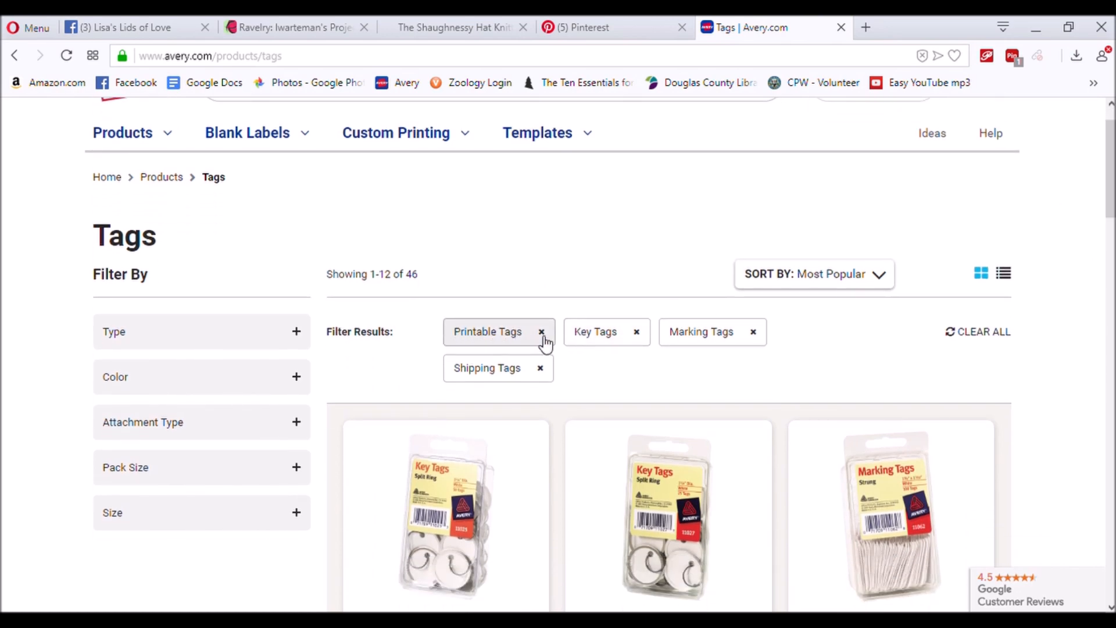
{"action": "left_click", "coordinate": [637, 332]}
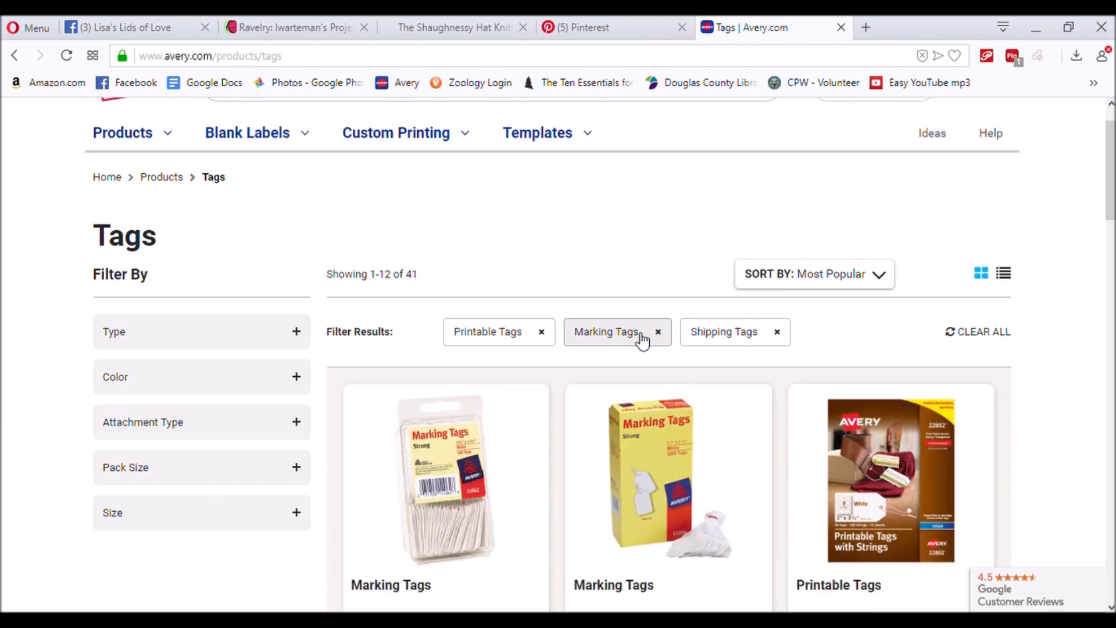
{"action": "left_click", "coordinate": [659, 331]}
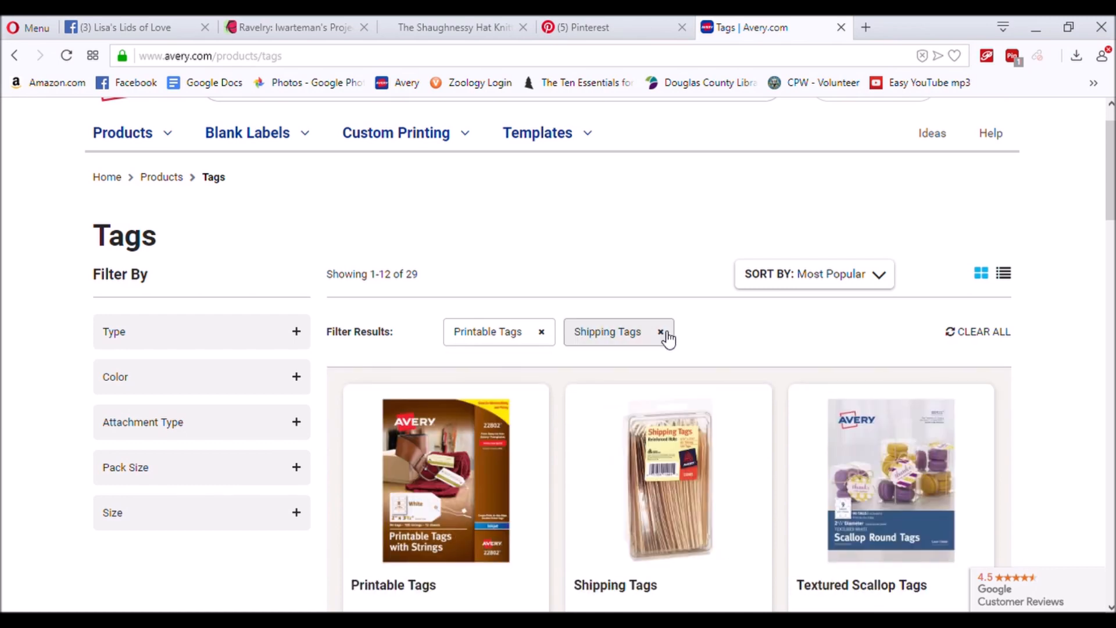
{"action": "left_click", "coordinate": [661, 332]}
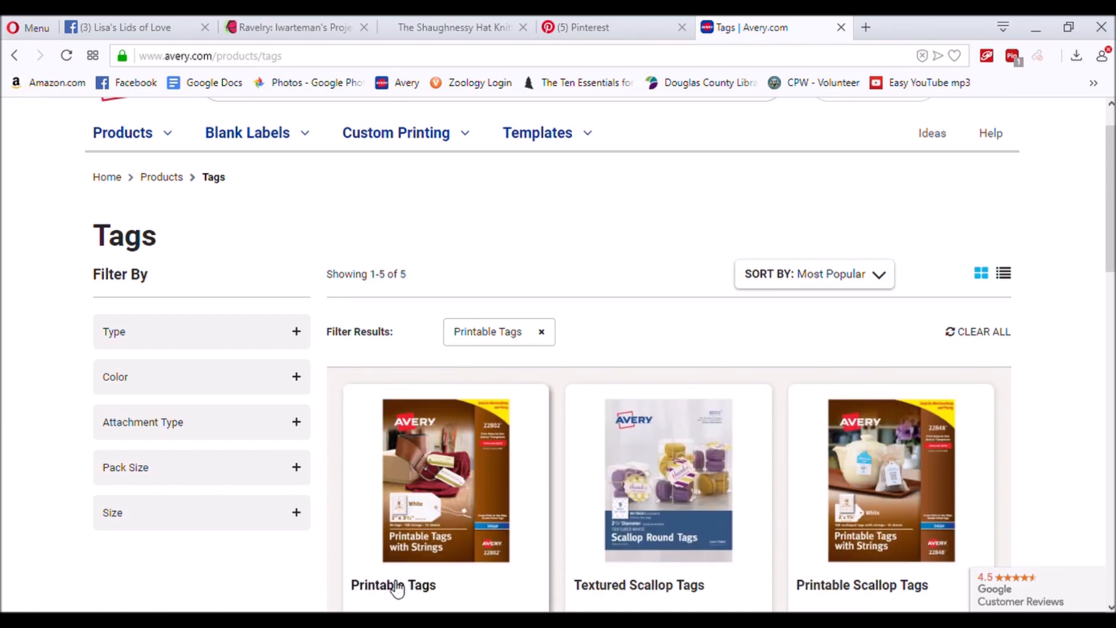
Open the product page for Printable Tags with Strings 22802 and review its specifications
{"action": "scroll", "coordinate": [425, 519], "scroll_direction": "down", "scroll_amount": 2}
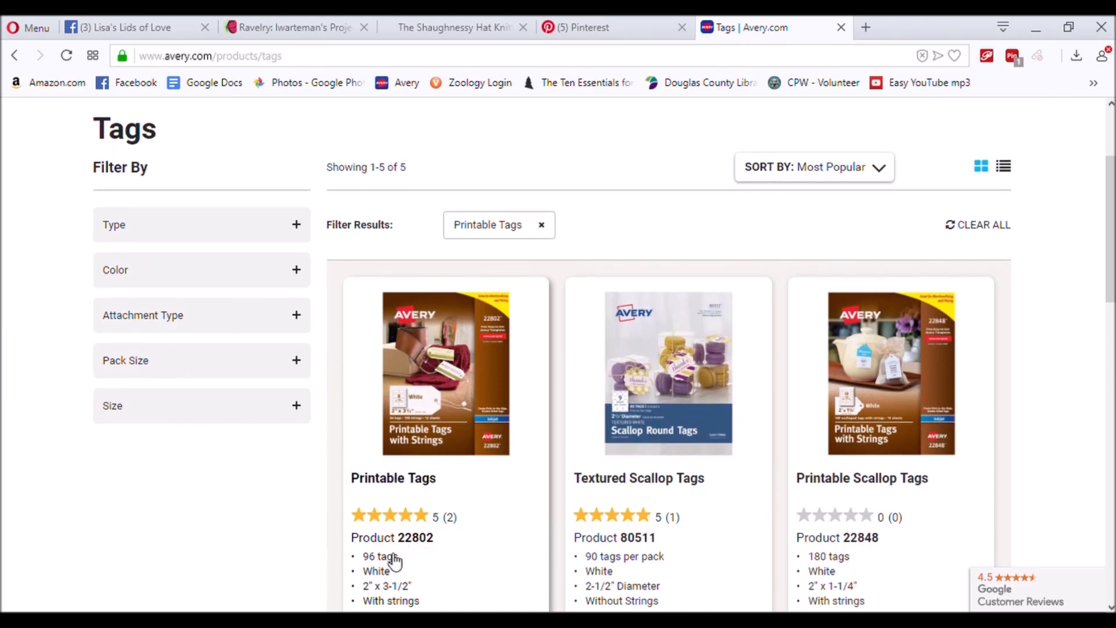
{"action": "left_click", "coordinate": [405, 480]}
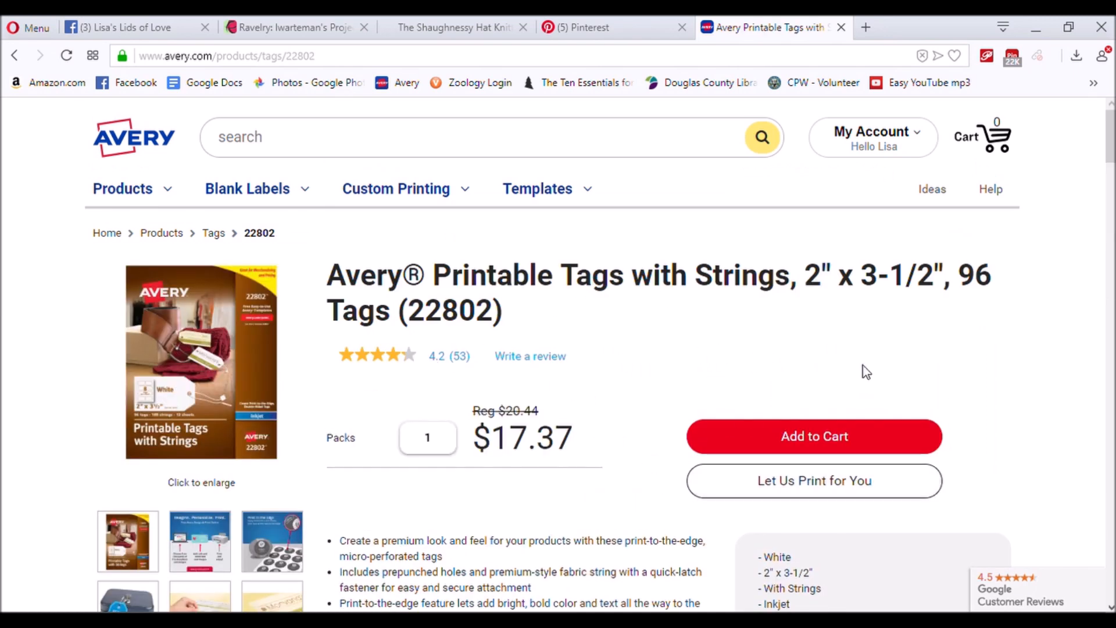
{"action": "scroll", "coordinate": [878, 406], "scroll_direction": "down", "scroll_amount": 5}
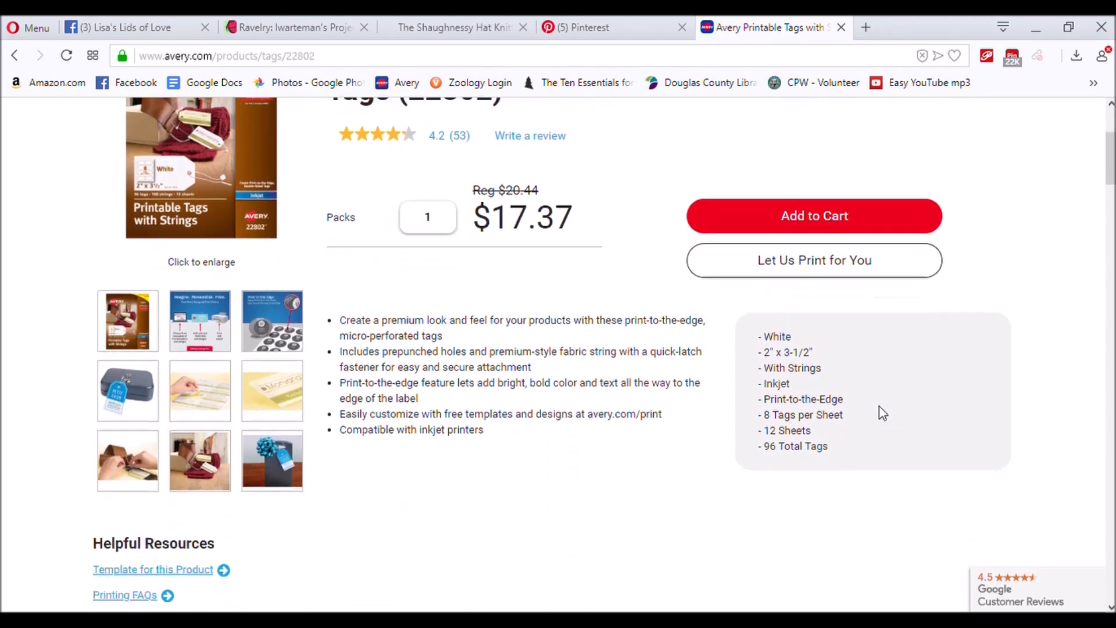
{"action": "scroll", "coordinate": [879, 406], "scroll_direction": "up", "scroll_amount": 3}
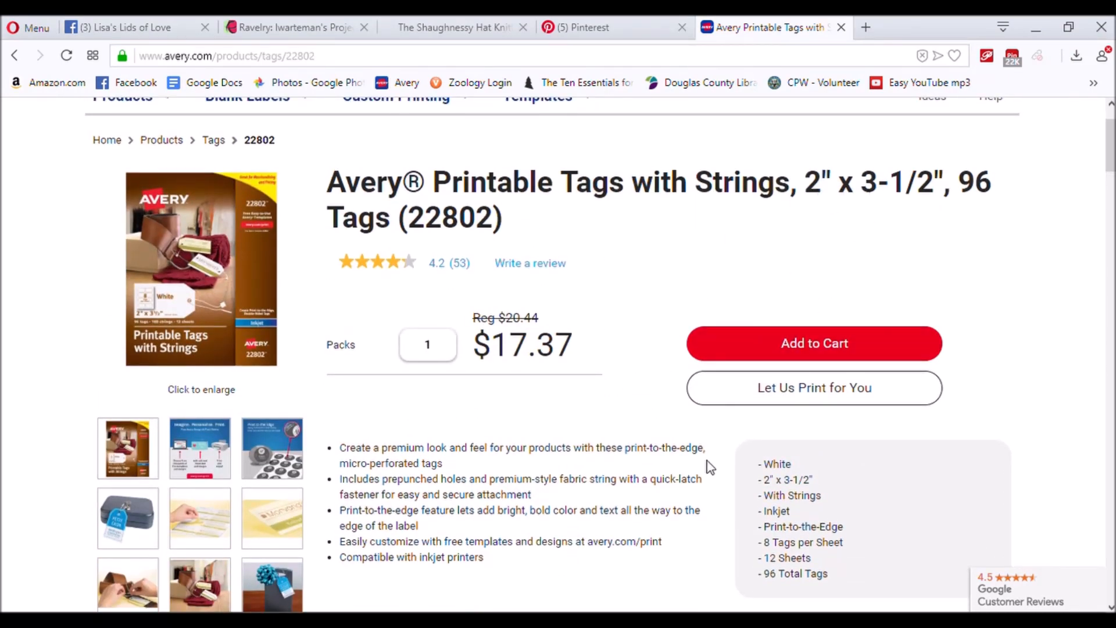
Start designing the 22802 tags with the template that has the hole on top and prints one side
{"action": "scroll", "coordinate": [707, 461], "scroll_direction": "down", "scroll_amount": 10}
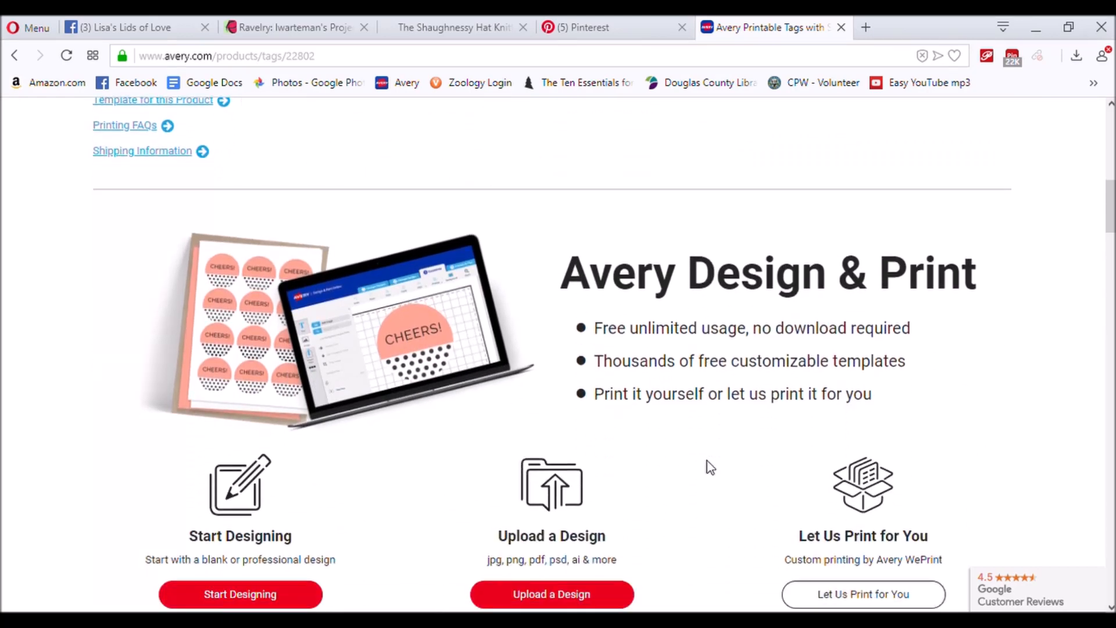
{"action": "scroll", "coordinate": [707, 461], "scroll_direction": "down", "scroll_amount": 3}
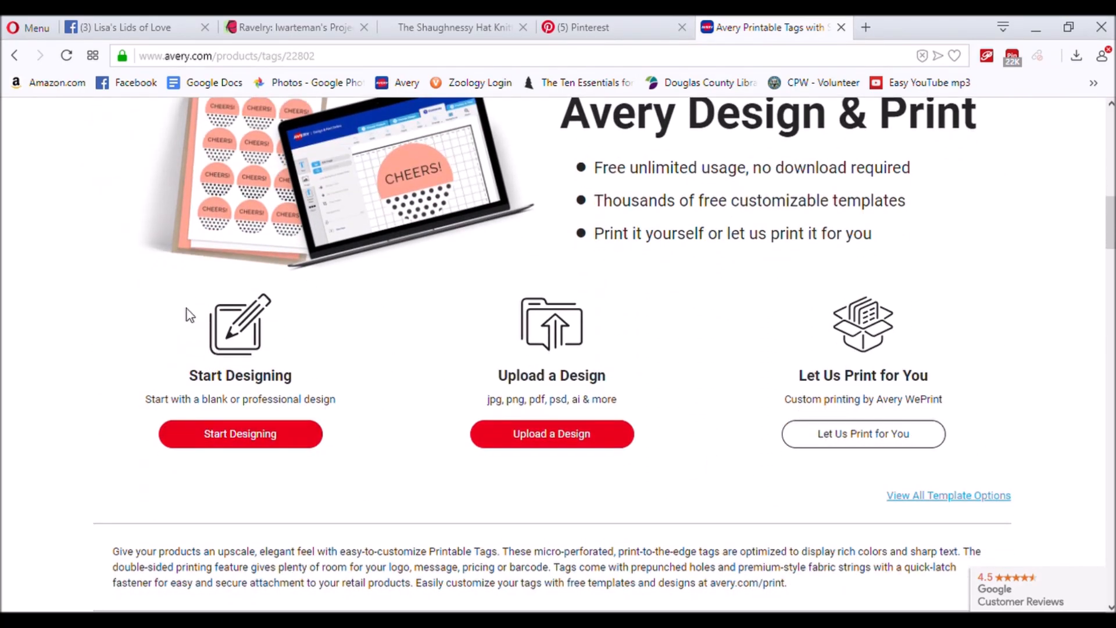
{"action": "left_click", "coordinate": [248, 439]}
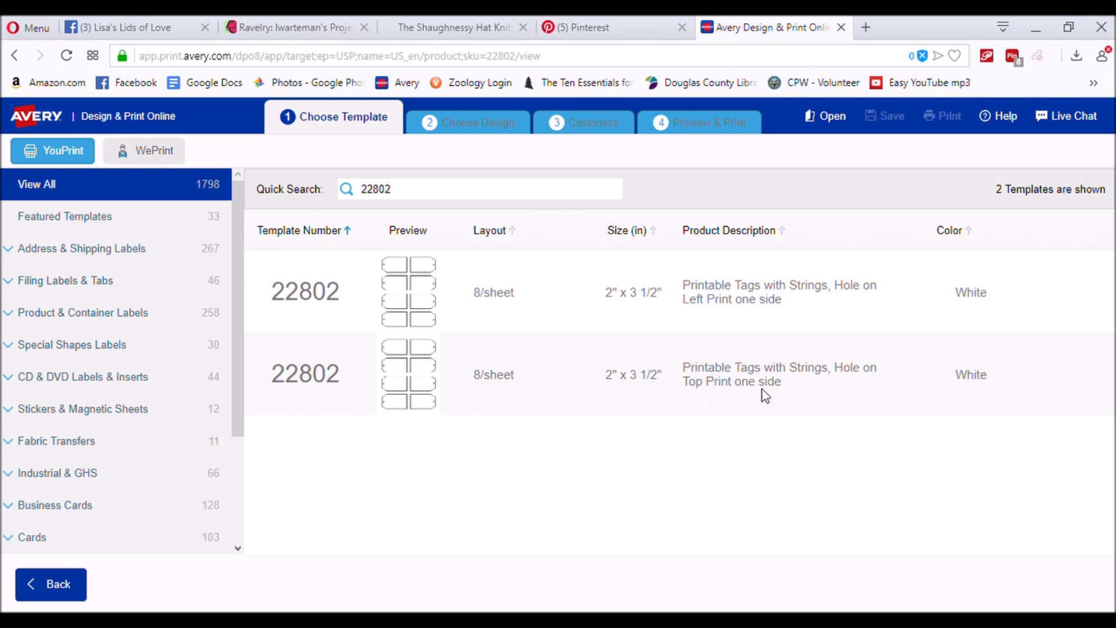
{"action": "left_click", "coordinate": [308, 374]}
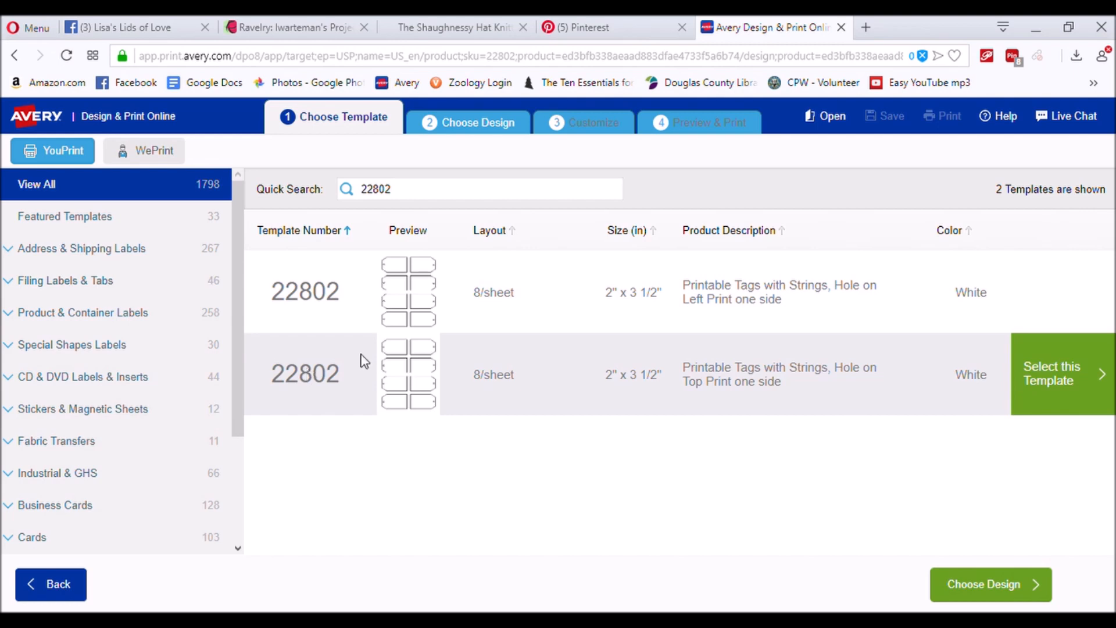
{"action": "left_click", "coordinate": [1104, 375]}
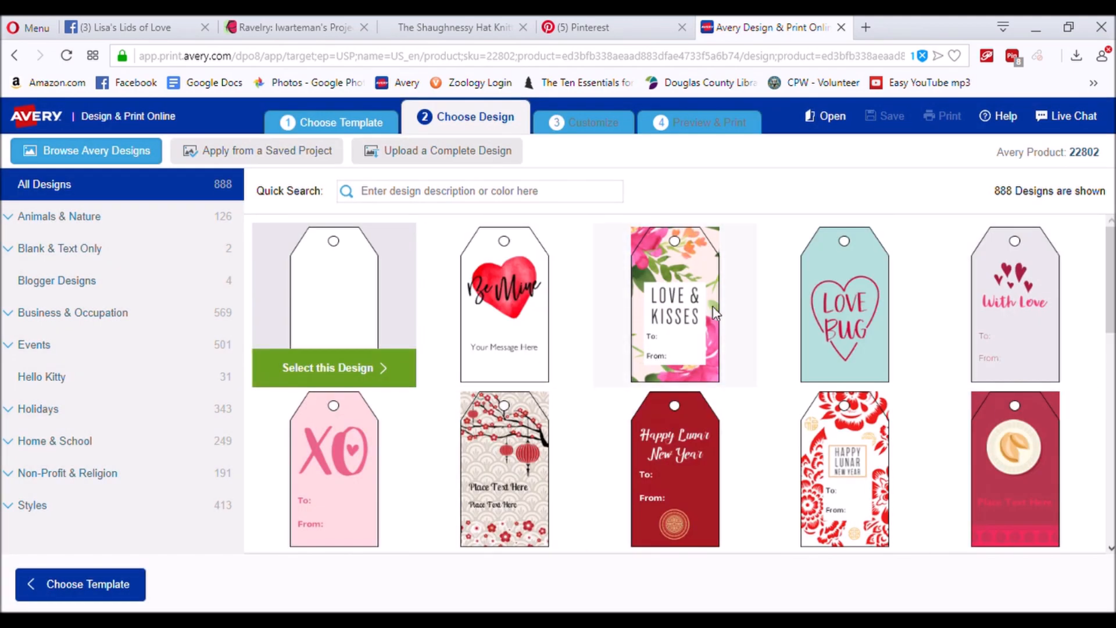
Choose the pale teal tag design with the gold fan-pattern band for customizing and dismiss the editing help popup
{"action": "scroll", "coordinate": [921, 432], "scroll_direction": "down", "scroll_amount": 2}
{"action": "scroll", "coordinate": [921, 433], "scroll_direction": "down", "scroll_amount": 1}
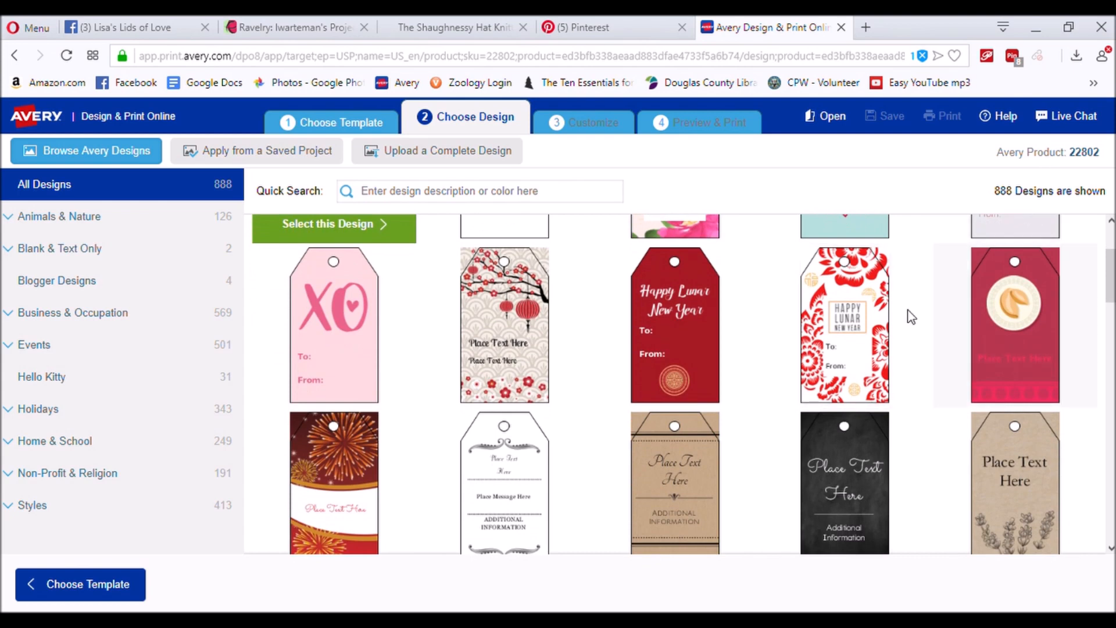
{"action": "scroll", "coordinate": [855, 448], "scroll_direction": "down", "scroll_amount": 7}
{"action": "scroll", "coordinate": [856, 448], "scroll_direction": "down", "scroll_amount": 5}
{"action": "scroll", "coordinate": [855, 448], "scroll_direction": "down", "scroll_amount": 6}
{"action": "scroll", "coordinate": [855, 448], "scroll_direction": "down", "scroll_amount": 8}
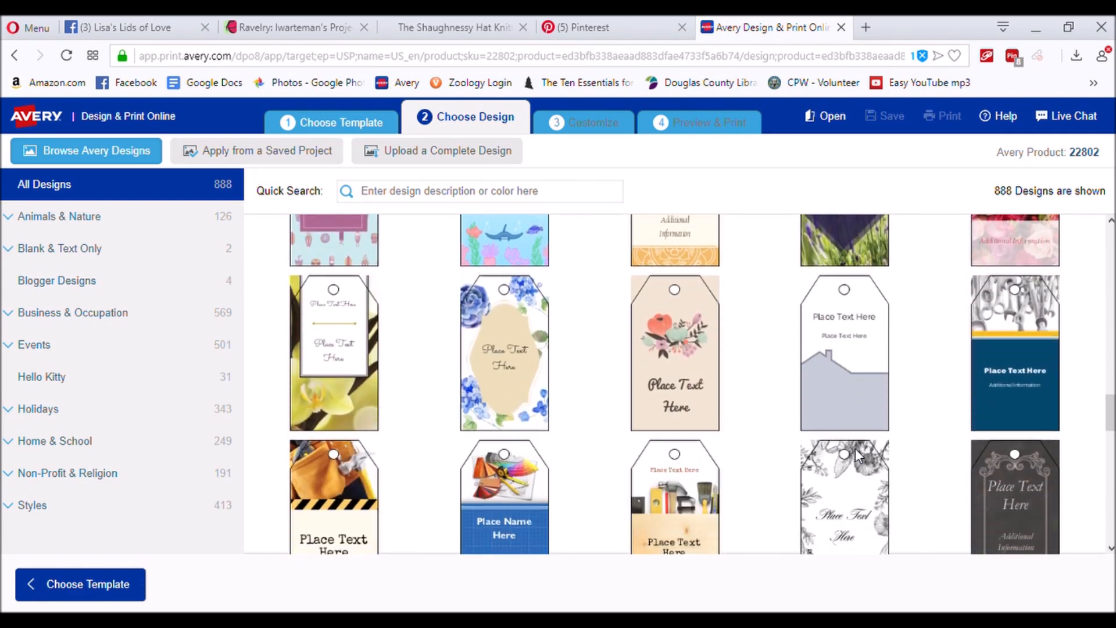
{"action": "scroll", "coordinate": [856, 448], "scroll_direction": "down", "scroll_amount": 7}
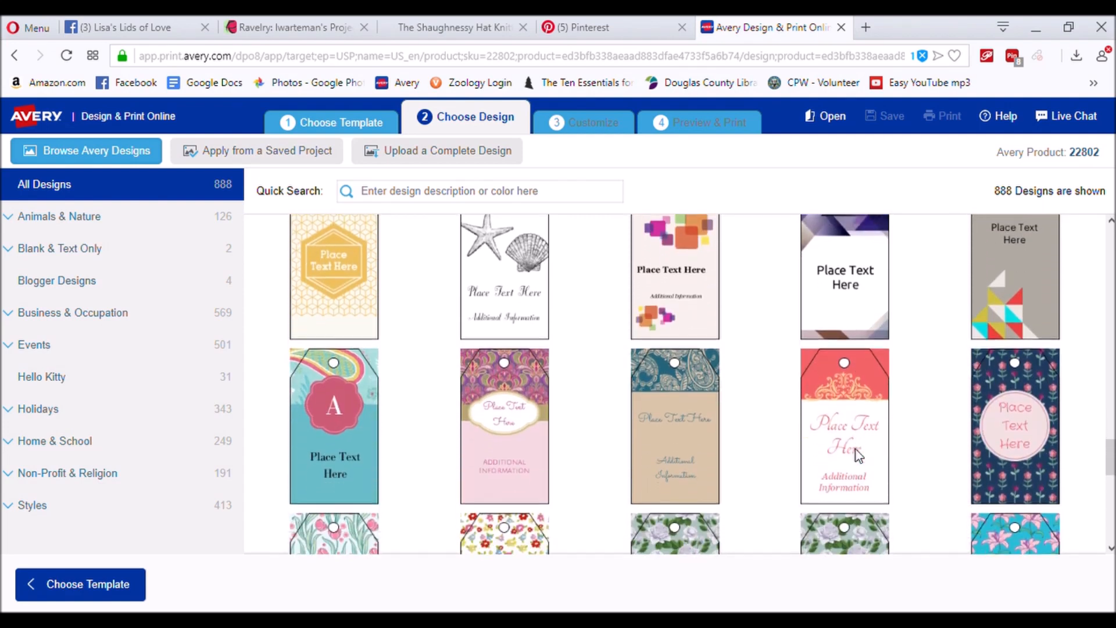
{"action": "scroll", "coordinate": [858, 454], "scroll_direction": "down", "scroll_amount": 6}
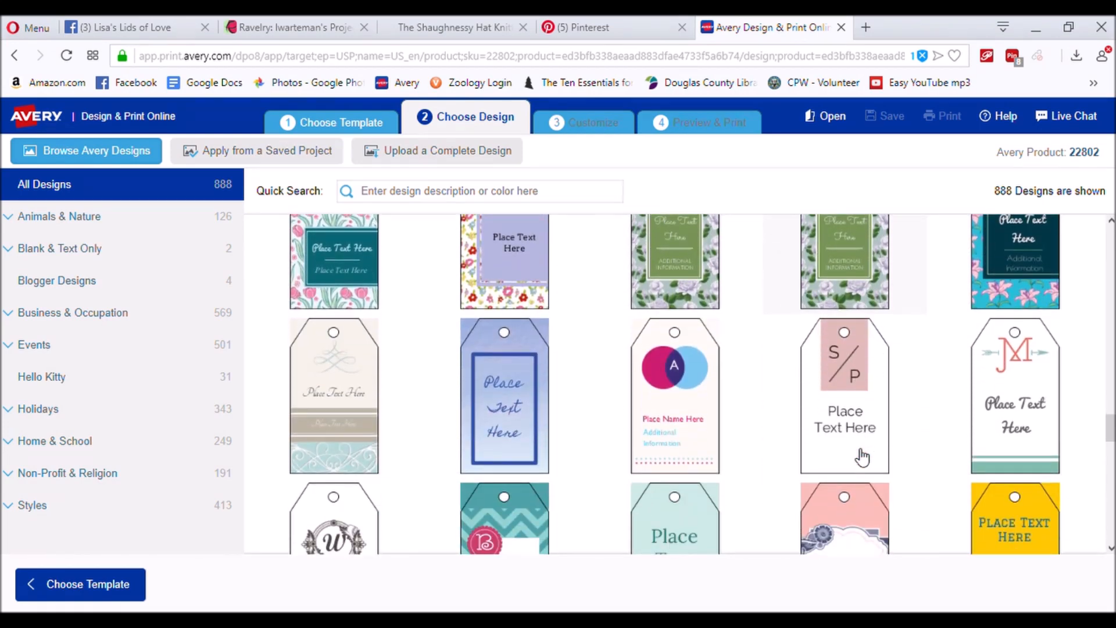
{"action": "scroll", "coordinate": [861, 457], "scroll_direction": "down", "scroll_amount": 1}
{"action": "scroll", "coordinate": [536, 365], "scroll_direction": "down", "scroll_amount": 2}
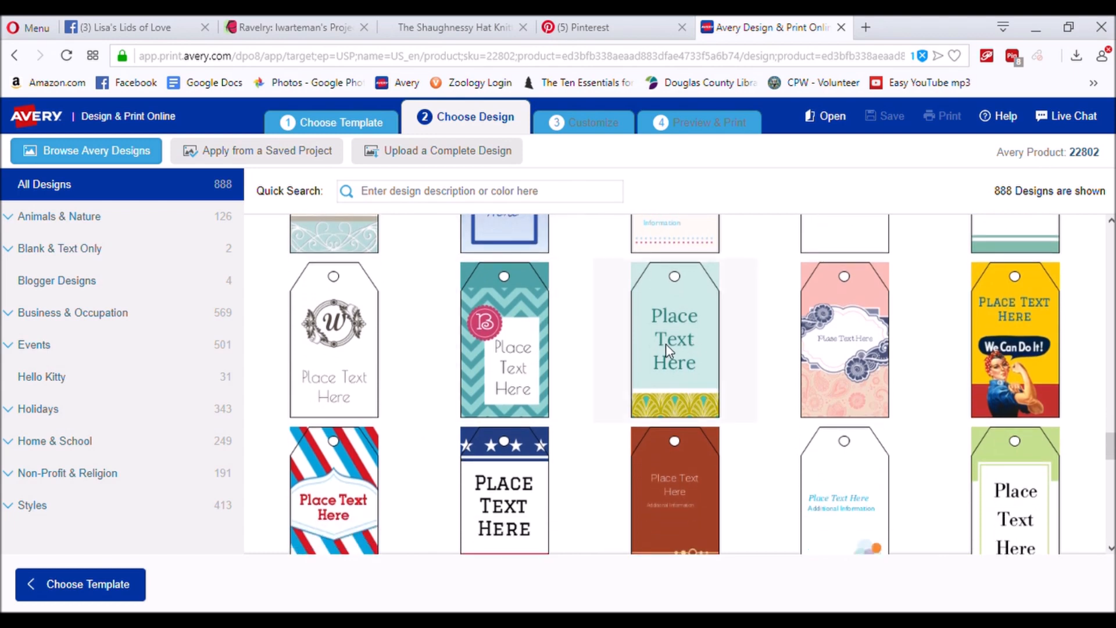
{"action": "left_click", "coordinate": [666, 344]}
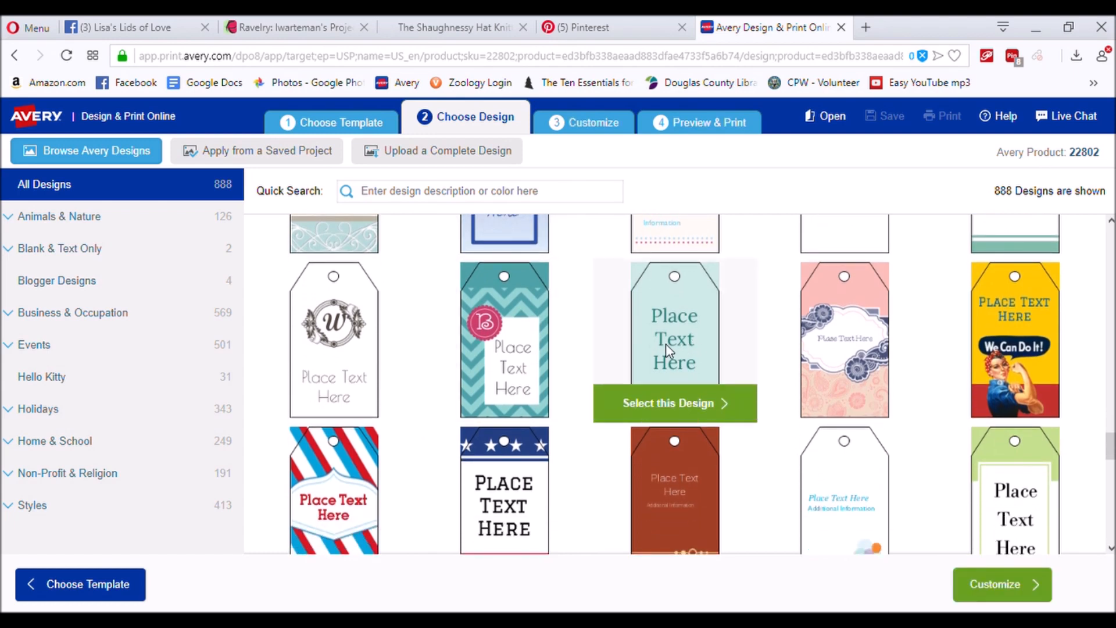
{"action": "left_click", "coordinate": [685, 403]}
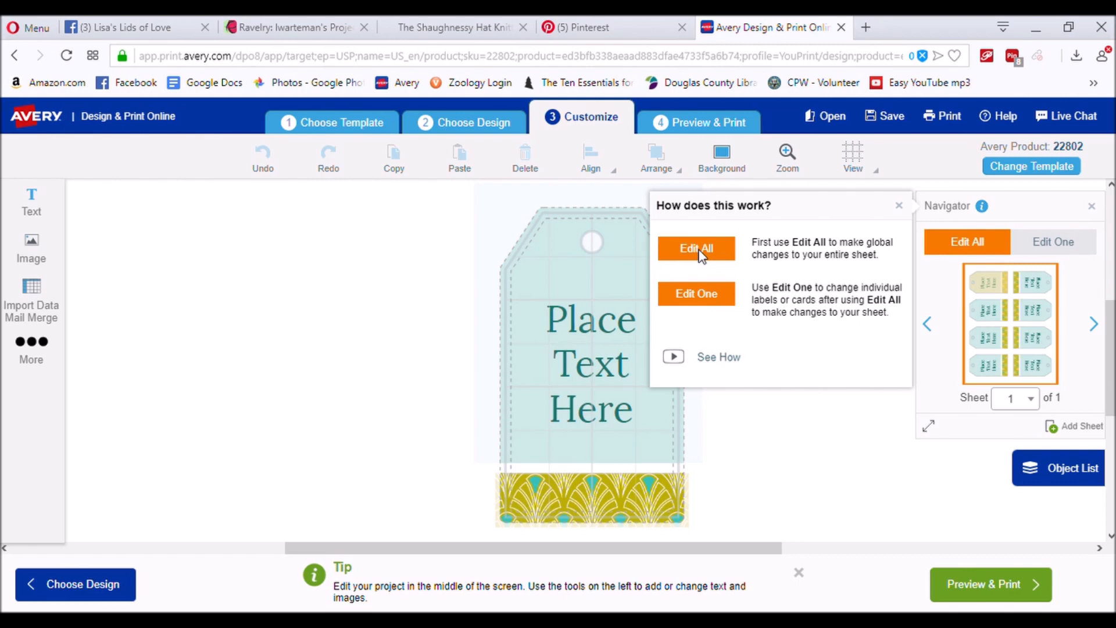
{"action": "left_click", "coordinate": [899, 206]}
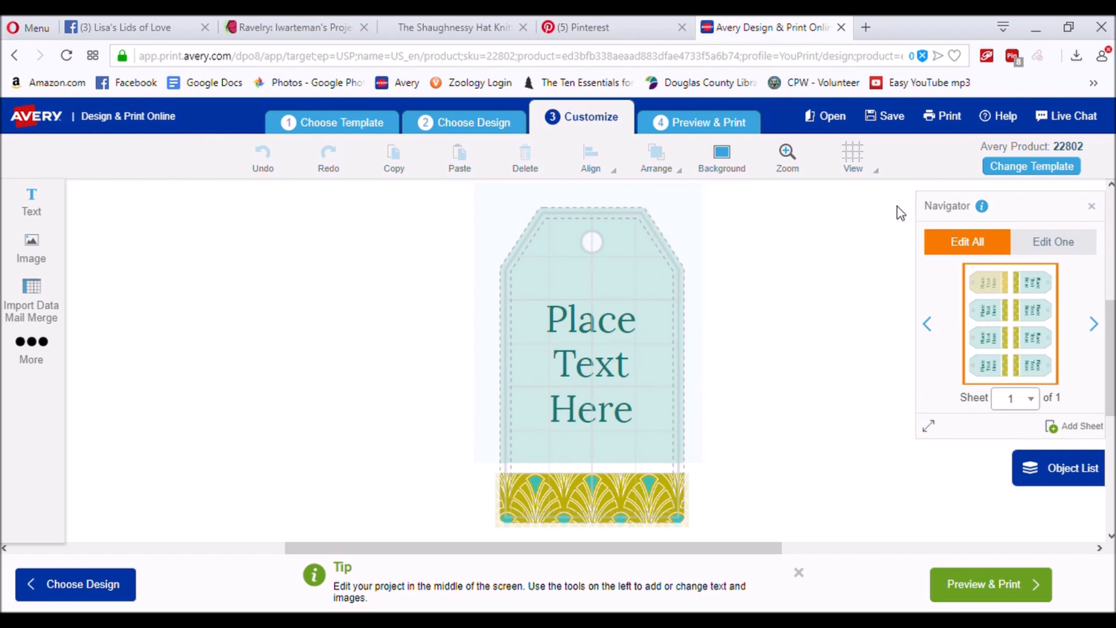
Replace the tag's placeholder text with "Lisa's Lids of Love"
{"action": "left_click", "coordinate": [573, 339]}
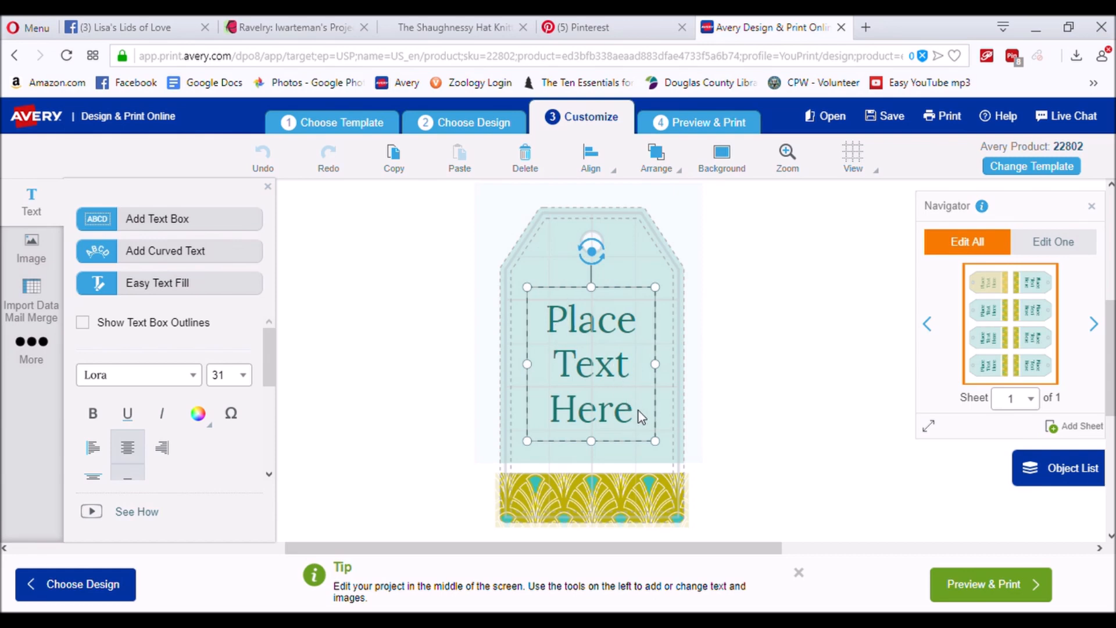
{"action": "key", "text": "BackSpace"}
{"action": "key", "text": "BackSpace"}
{"action": "key", "text": "BackSpace"}
{"action": "key", "text": "BackSpace"}
{"action": "key", "text": "BackSpace"}
{"action": "key", "text": "BackSpace"}
{"action": "key", "text": "BackSpace"}
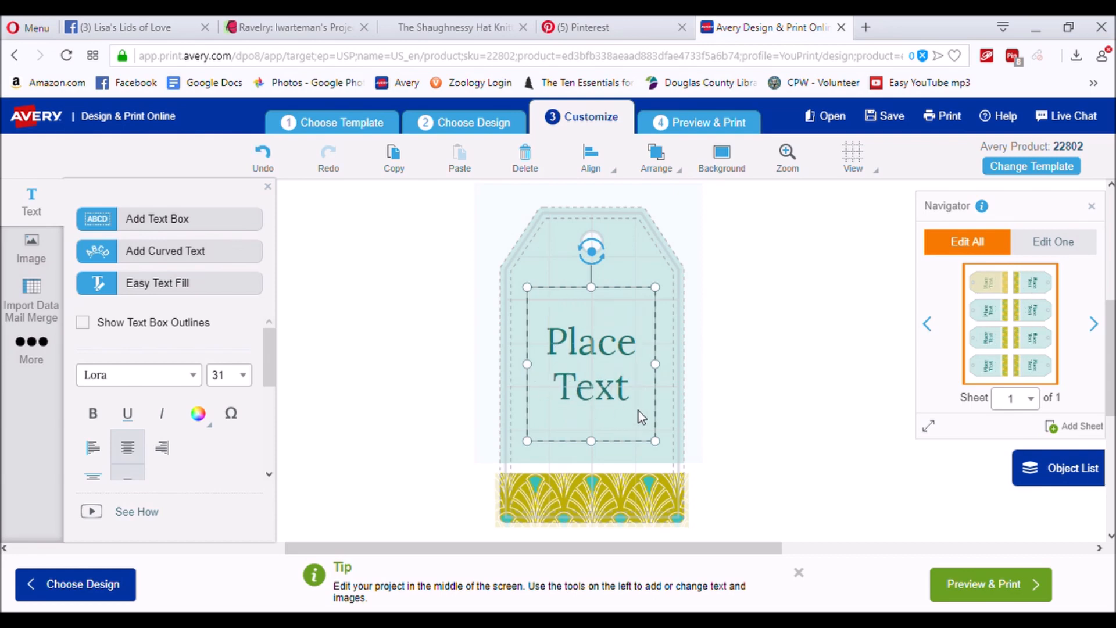
{"action": "key", "text": "BackSpace"}
{"action": "key", "text": "BackSpace"}
{"action": "key", "text": "BackSpace"}
{"action": "key", "text": "BackSpace"}
{"action": "key", "text": "BackSpace"}
{"action": "key", "text": "BackSpace"}
{"action": "key", "text": "BackSpace"}
{"action": "key", "text": "BackSpace"}
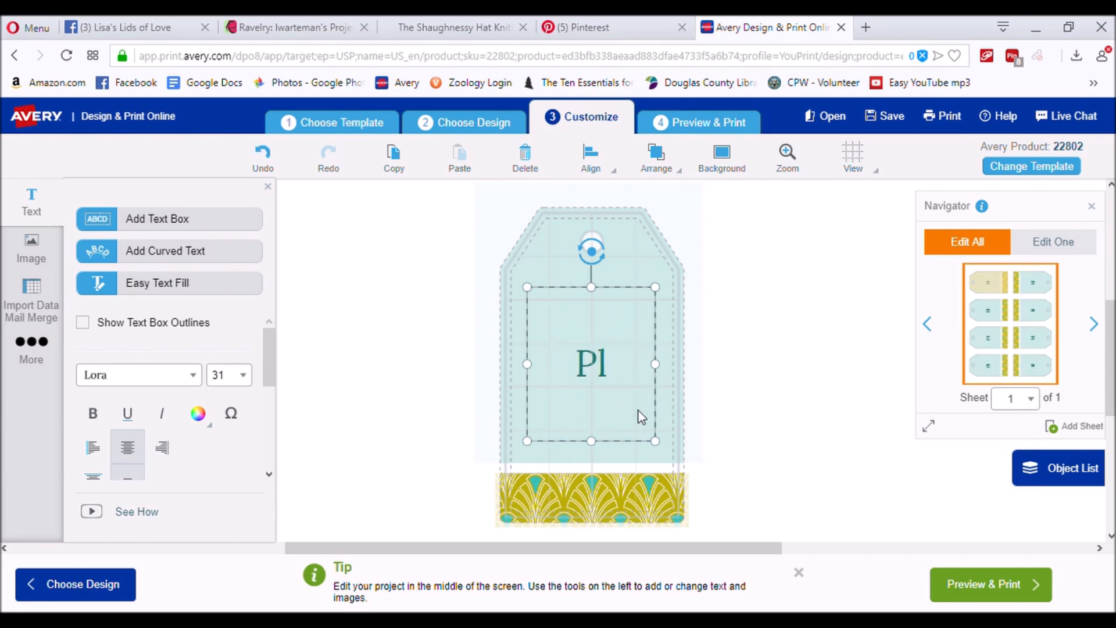
{"action": "type", "text": "Lis"}
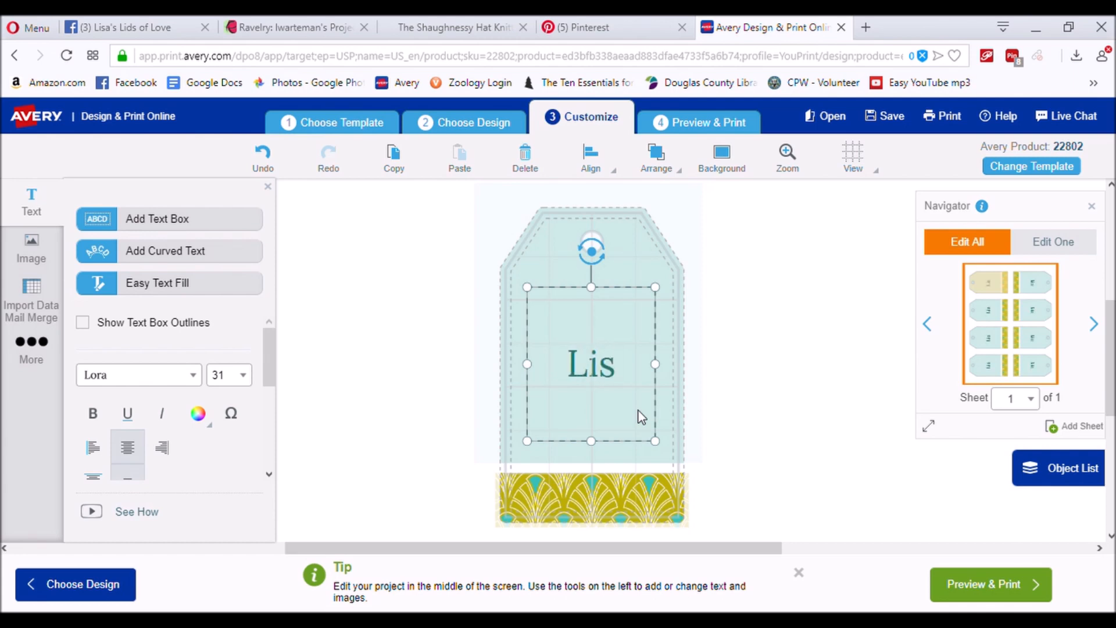
{"action": "type", "text": "a's"}
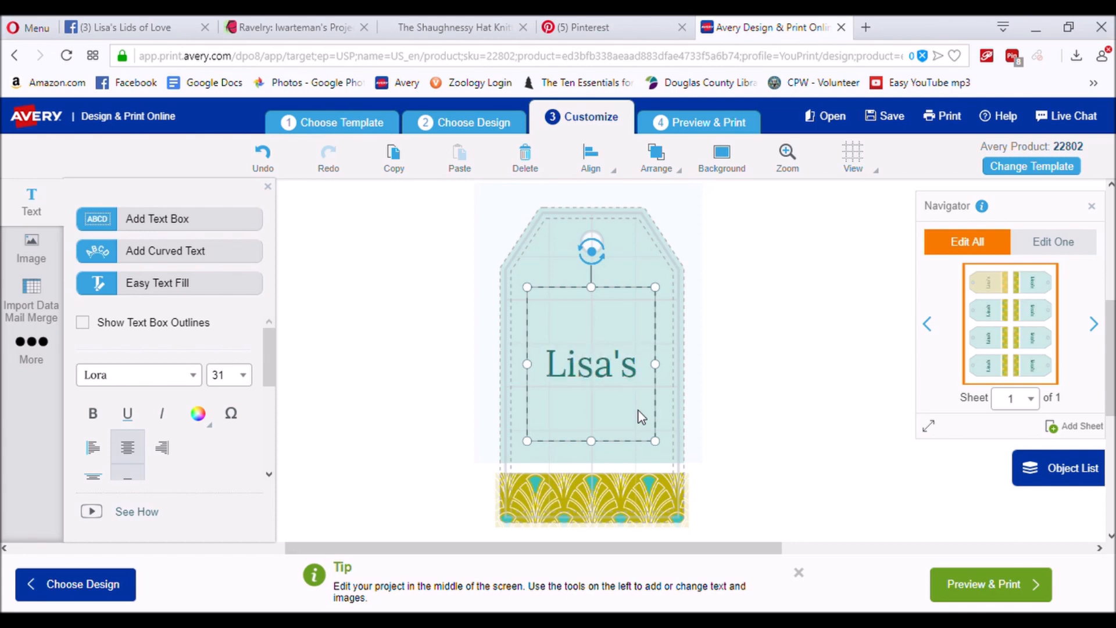
{"action": "type", "text": " Lids of Love"}
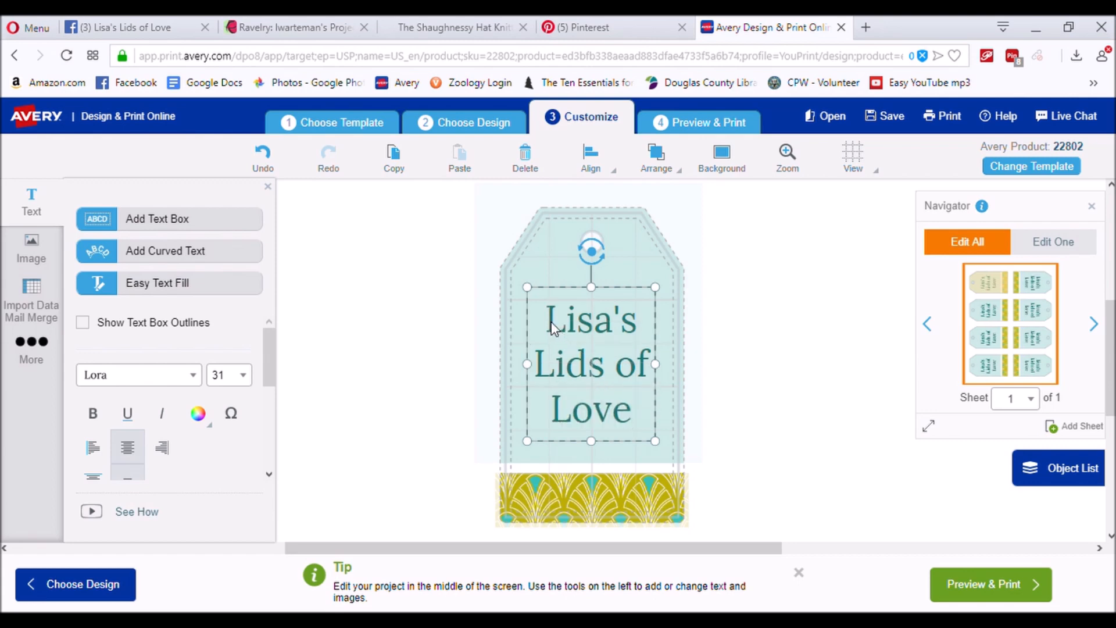
Set the shop name text to 22-point Lakki Reddy and shorten its text box to fit the two lines
{"action": "left_click_drag", "start_coordinate": [550, 326], "coordinate": [637, 416]}
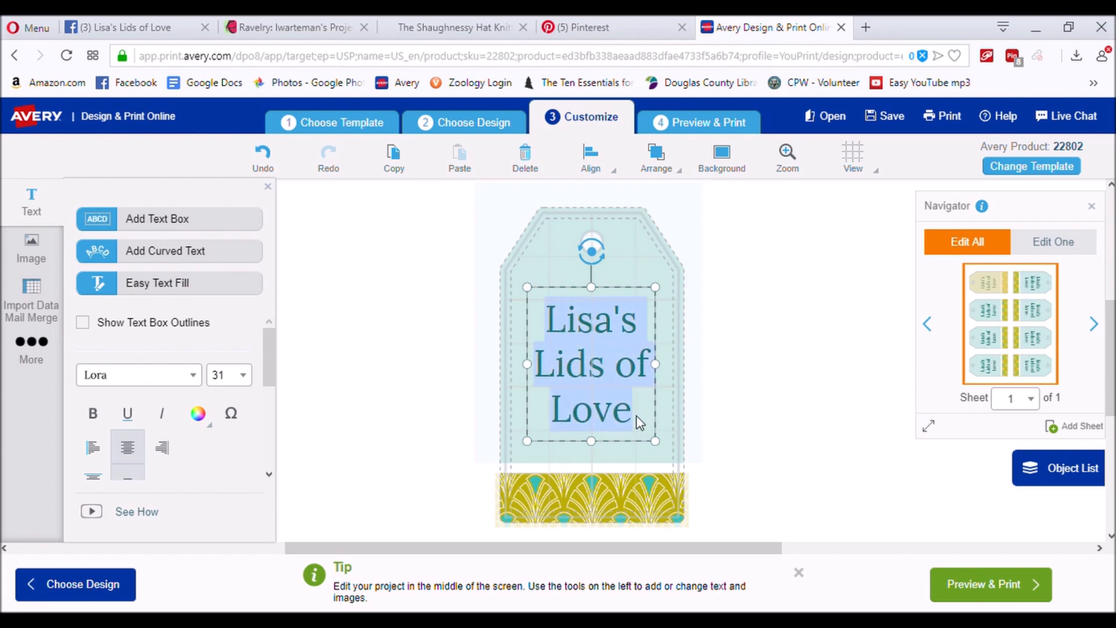
{"action": "left_click", "coordinate": [247, 376]}
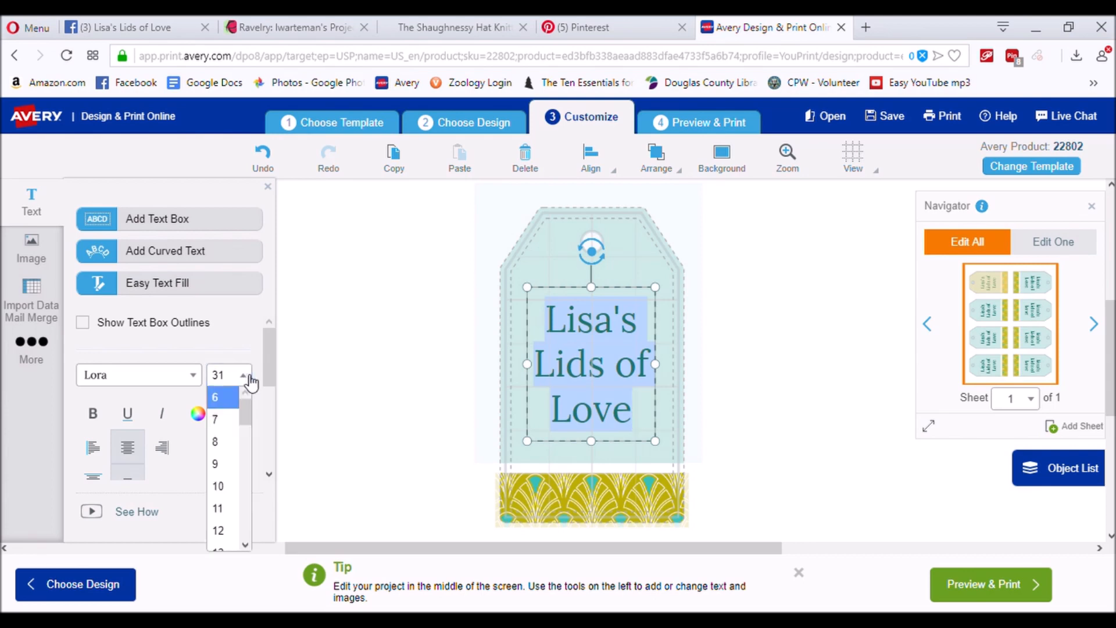
{"action": "scroll", "coordinate": [250, 524], "scroll_direction": "down", "scroll_amount": 3}
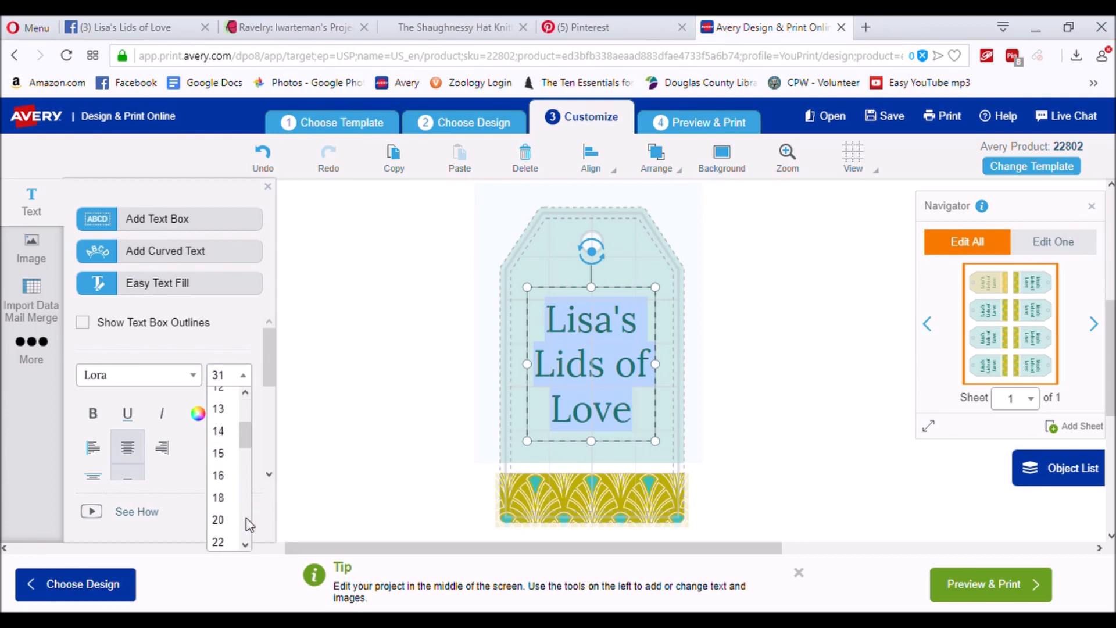
{"action": "left_click", "coordinate": [237, 545]}
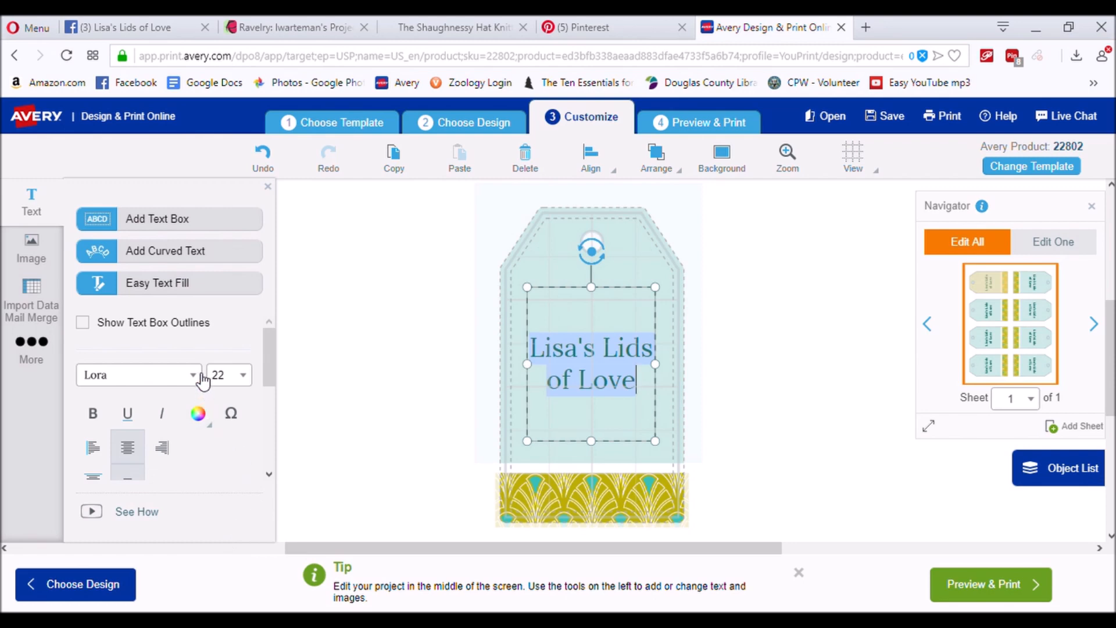
{"action": "left_click", "coordinate": [198, 375]}
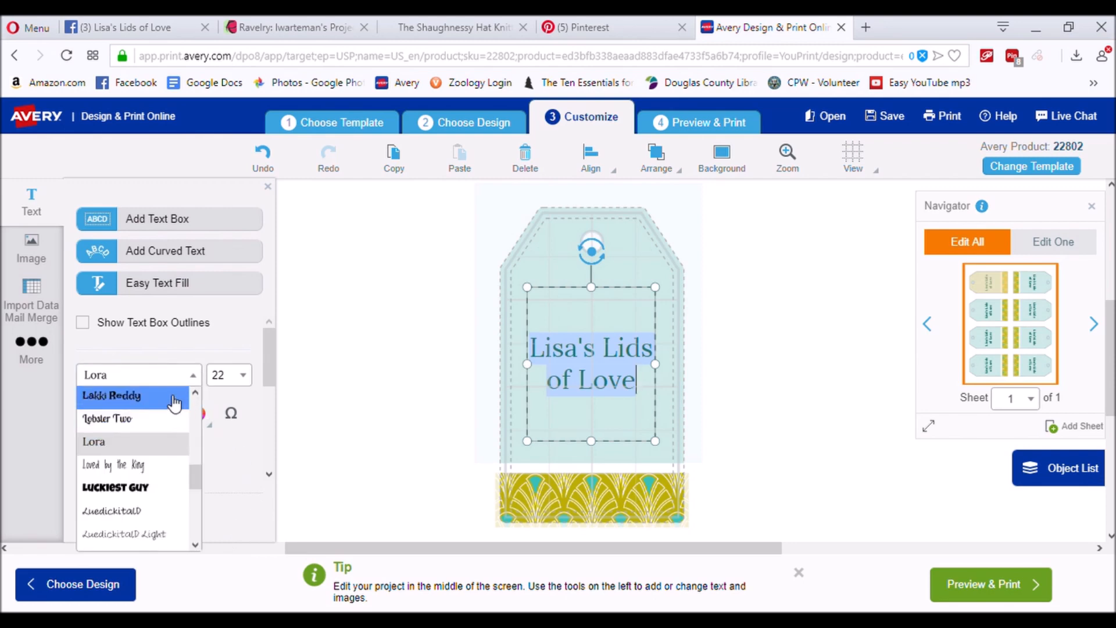
{"action": "left_click", "coordinate": [175, 401]}
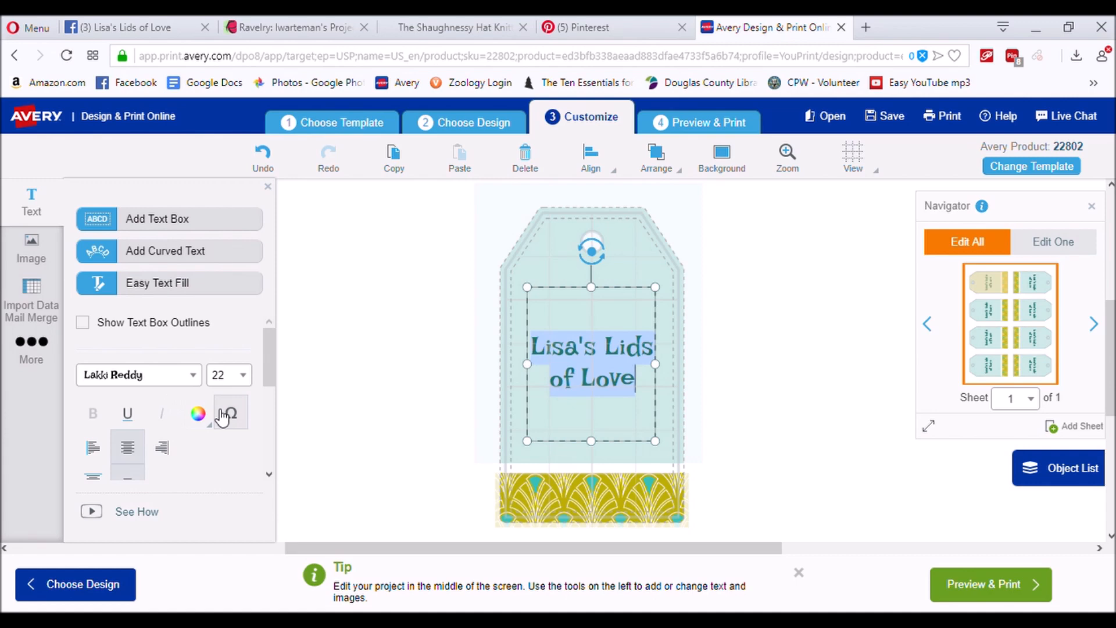
{"action": "left_click_drag", "start_coordinate": [597, 449], "coordinate": [597, 370]}
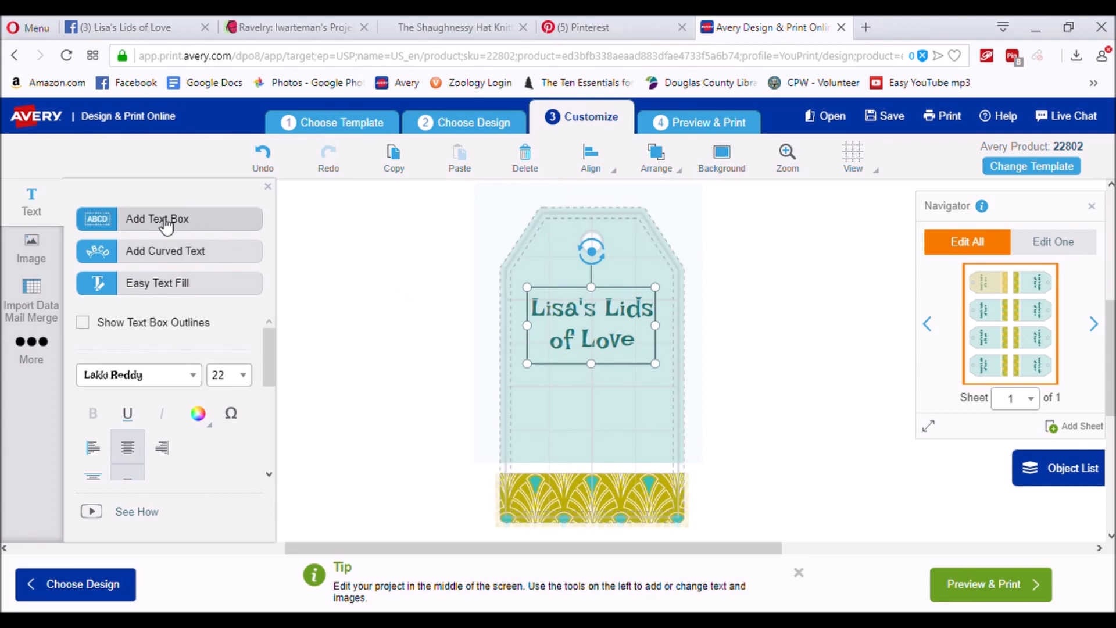
Add a text box below the shop name, enlarge it down to the patterned band, and enter "Hand wash, lay flat to dry"
{"action": "left_click", "coordinate": [144, 227]}
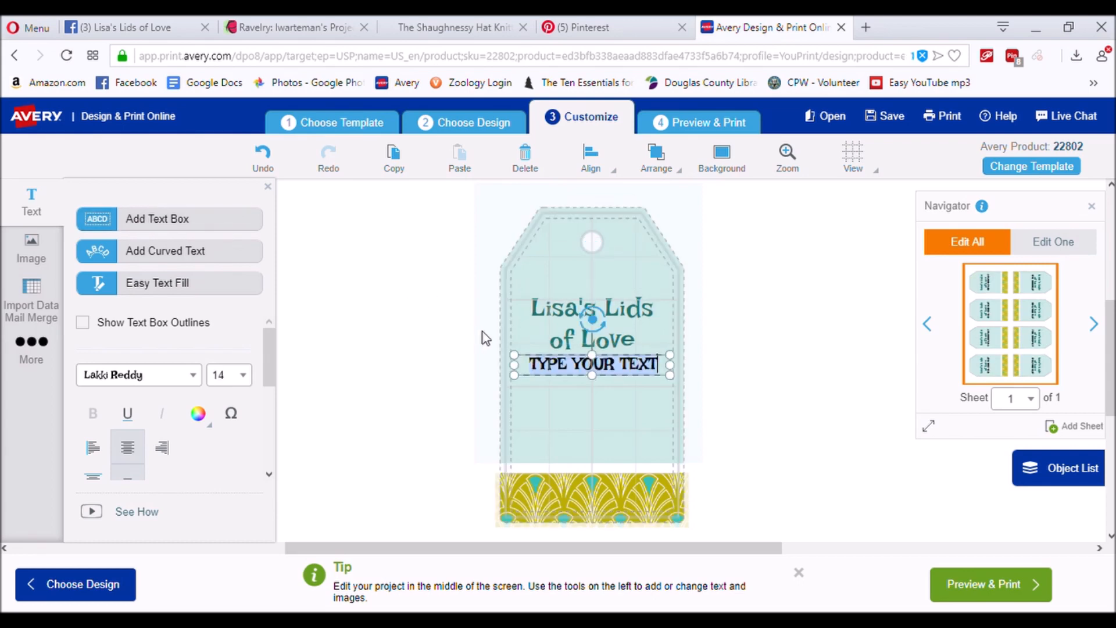
{"action": "left_click_drag", "start_coordinate": [590, 368], "coordinate": [589, 377]}
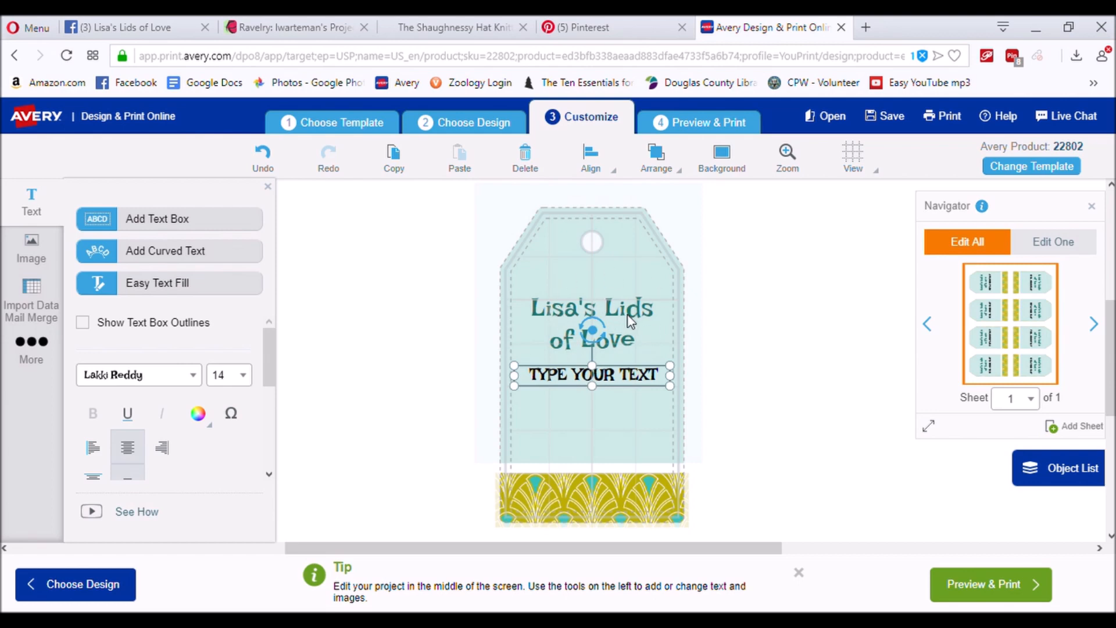
{"action": "left_click_drag", "start_coordinate": [592, 386], "coordinate": [602, 460]}
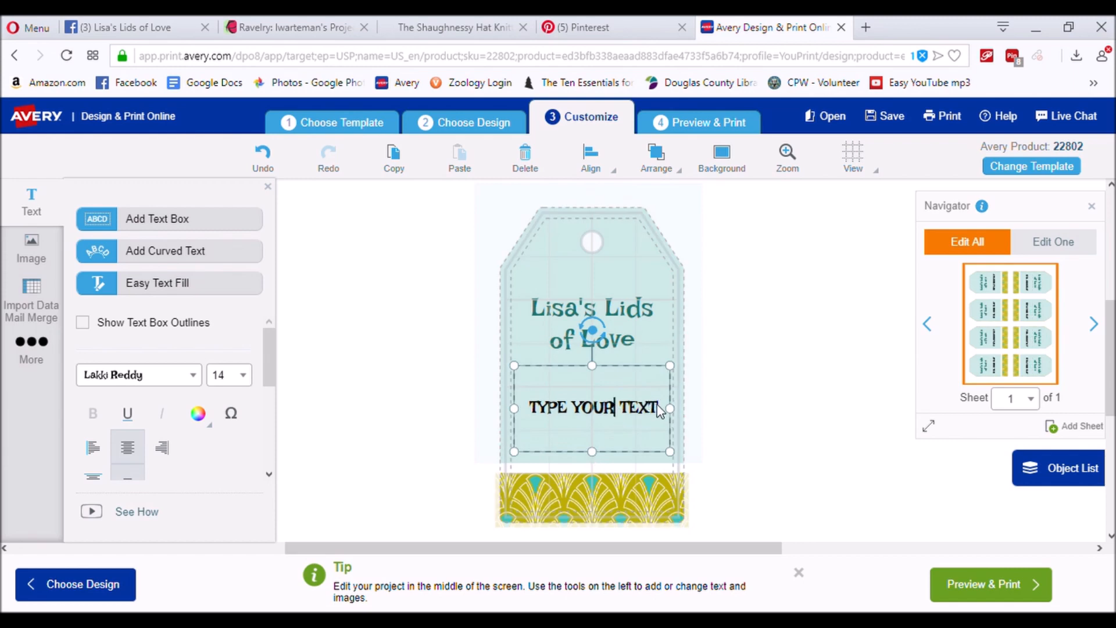
{"action": "left_click_drag", "start_coordinate": [655, 410], "coordinate": [543, 407]}
{"action": "key", "text": "BackSpace"}
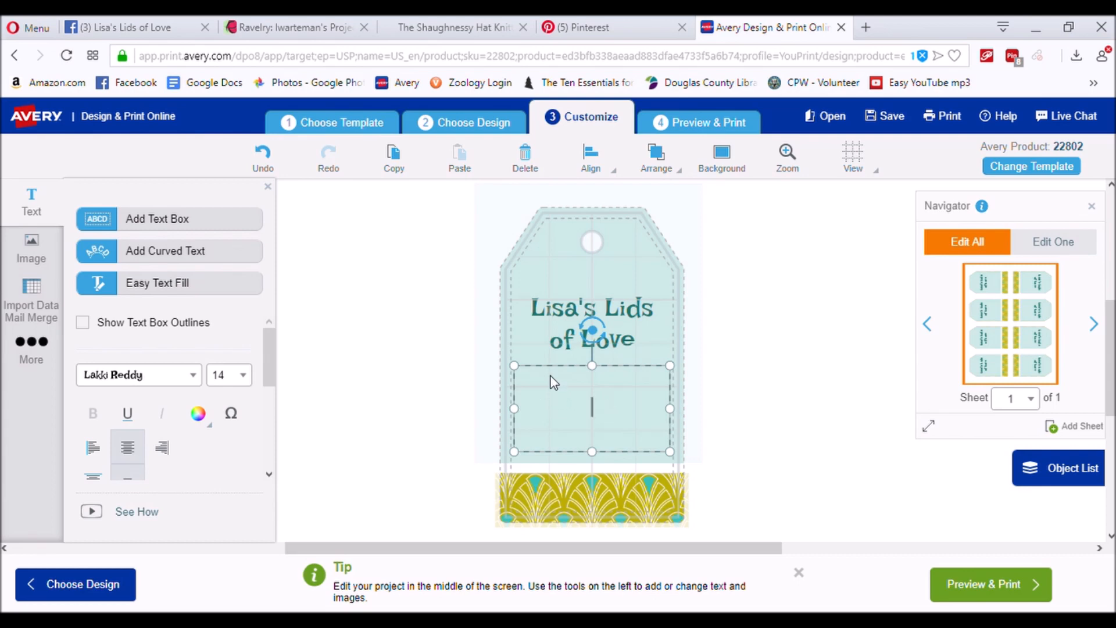
{"action": "type", "text": "Hand wash, lay flat to dry"}
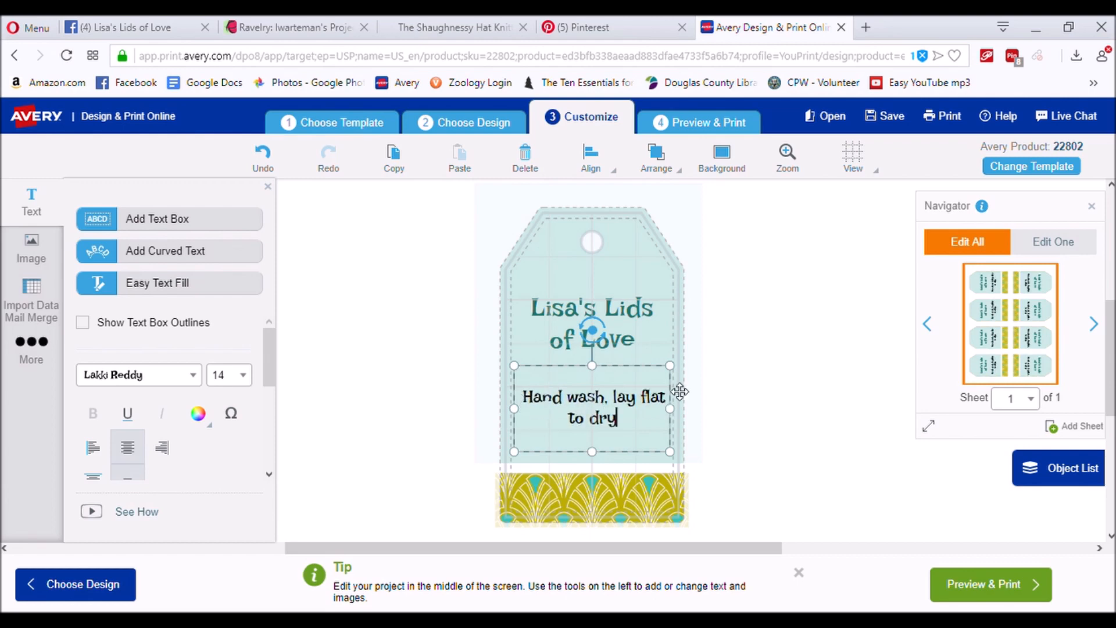
{"action": "left_click", "coordinate": [521, 271]}
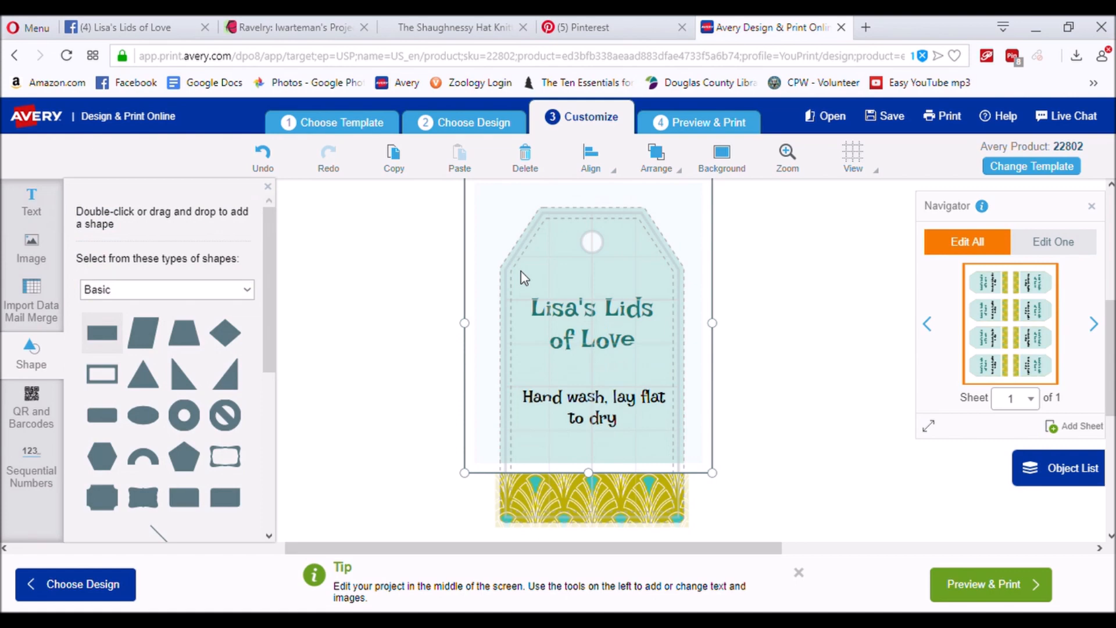
{"action": "left_click", "coordinate": [541, 483]}
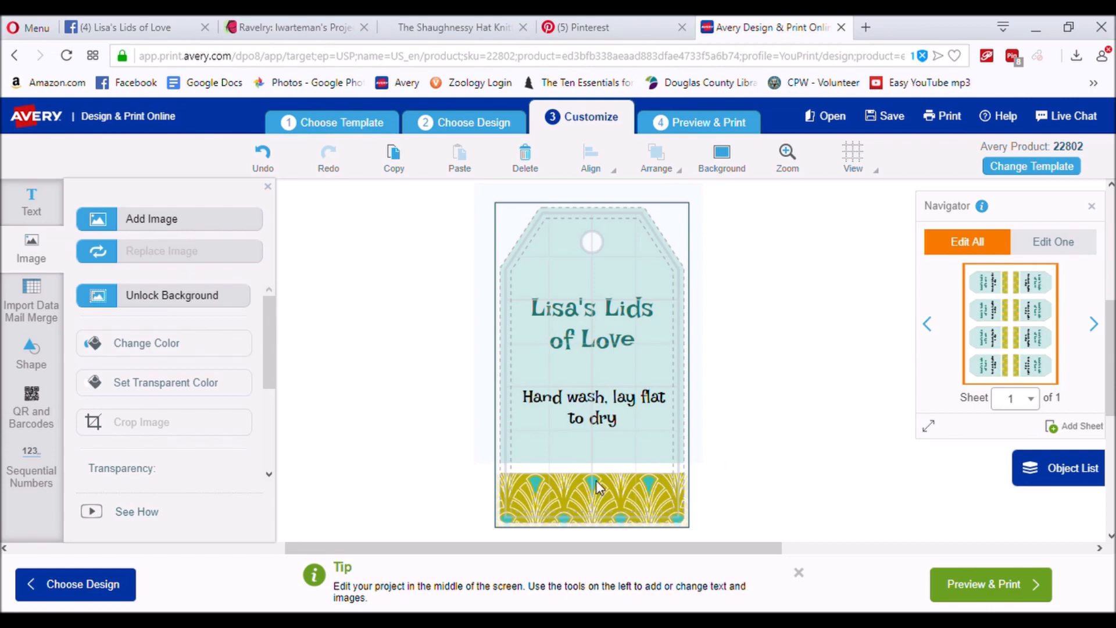
Open the print preview of the finished tag sheet and zoom it to 63%
{"action": "left_click", "coordinate": [1008, 588]}
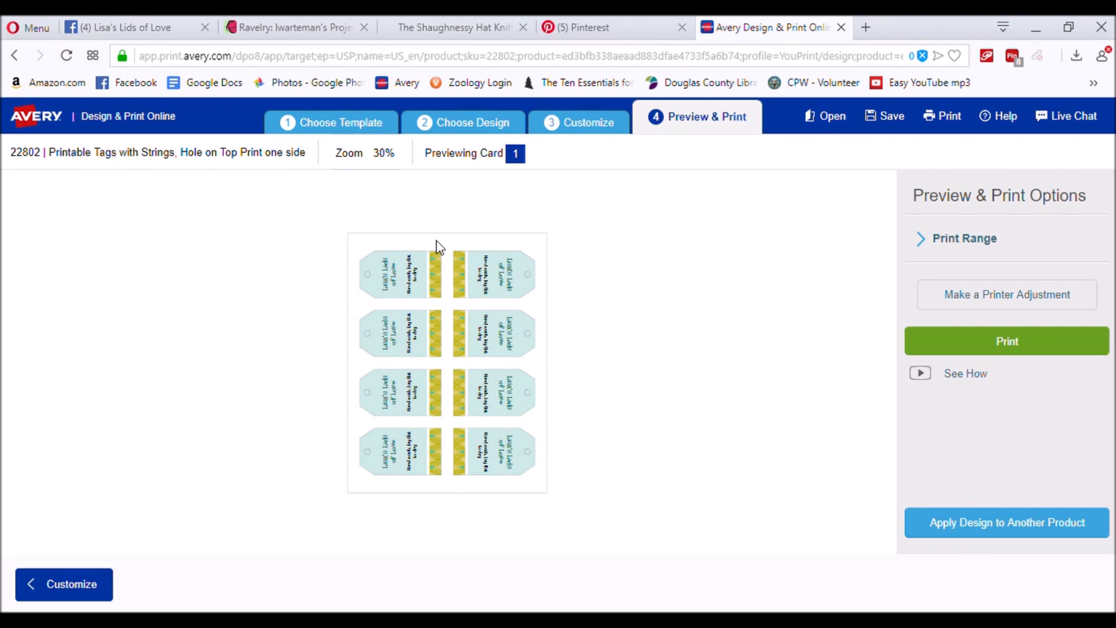
{"action": "left_click", "coordinate": [383, 166]}
{"action": "left_click_drag", "start_coordinate": [280, 211], "coordinate": [300, 216]}
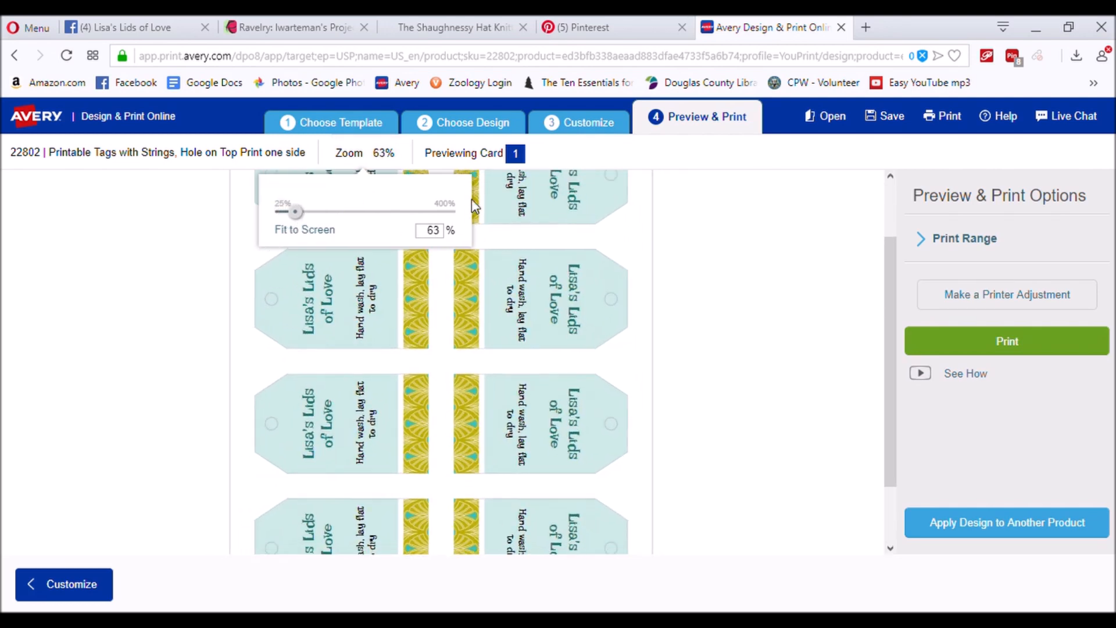
Start printing, save the project to the computer as "LLOL Tags#1" when offered, and dismiss the printing tips
{"action": "left_click", "coordinate": [976, 345]}
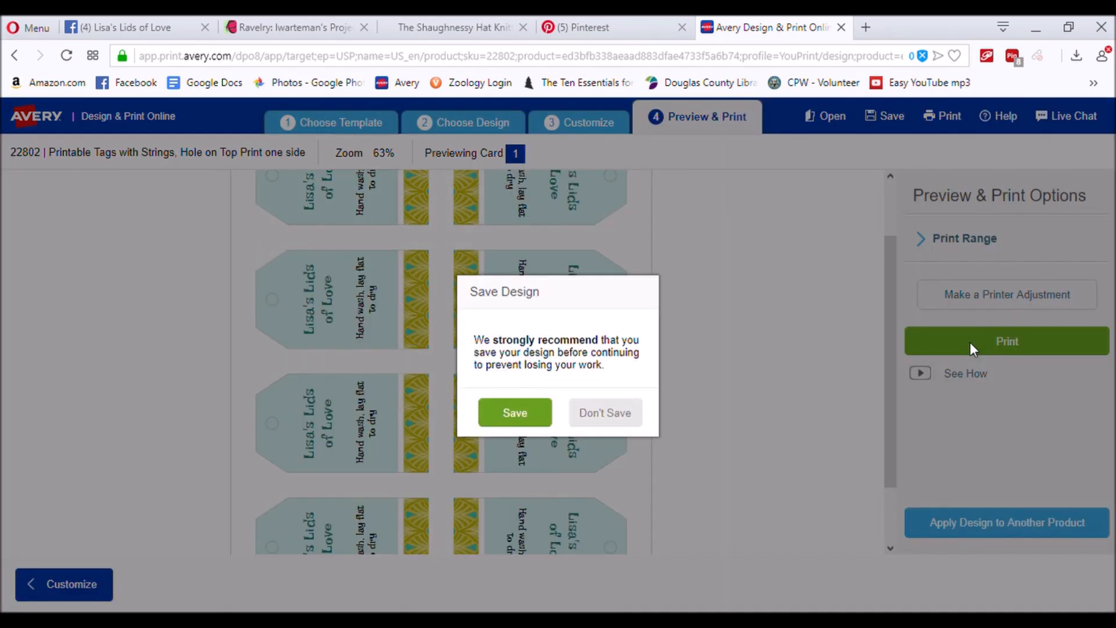
{"action": "left_click", "coordinate": [516, 420]}
{"action": "left_click_drag", "start_coordinate": [521, 267], "coordinate": [390, 270]}
{"action": "triple_click", "coordinate": [583, 277]}
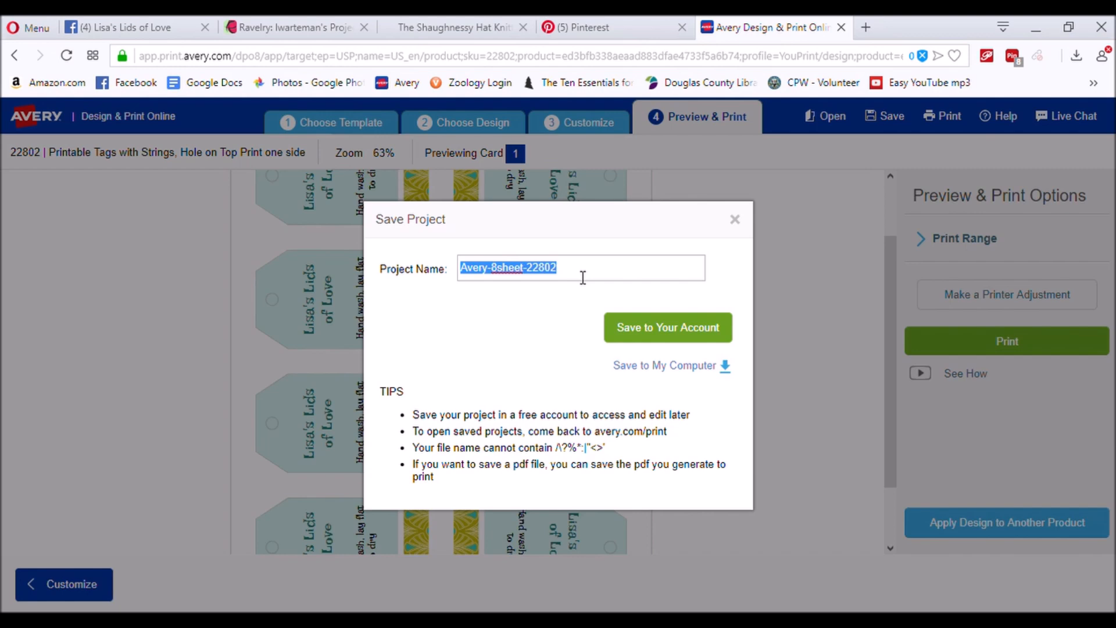
{"action": "type", "text": "LLOL Tags#1"}
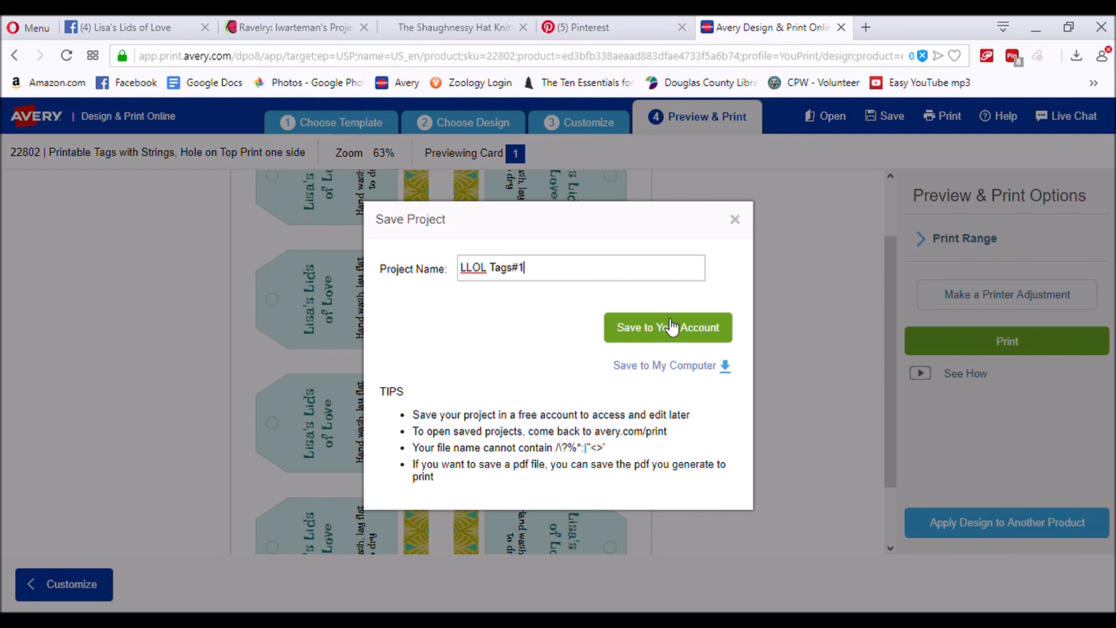
{"action": "left_click", "coordinate": [691, 371]}
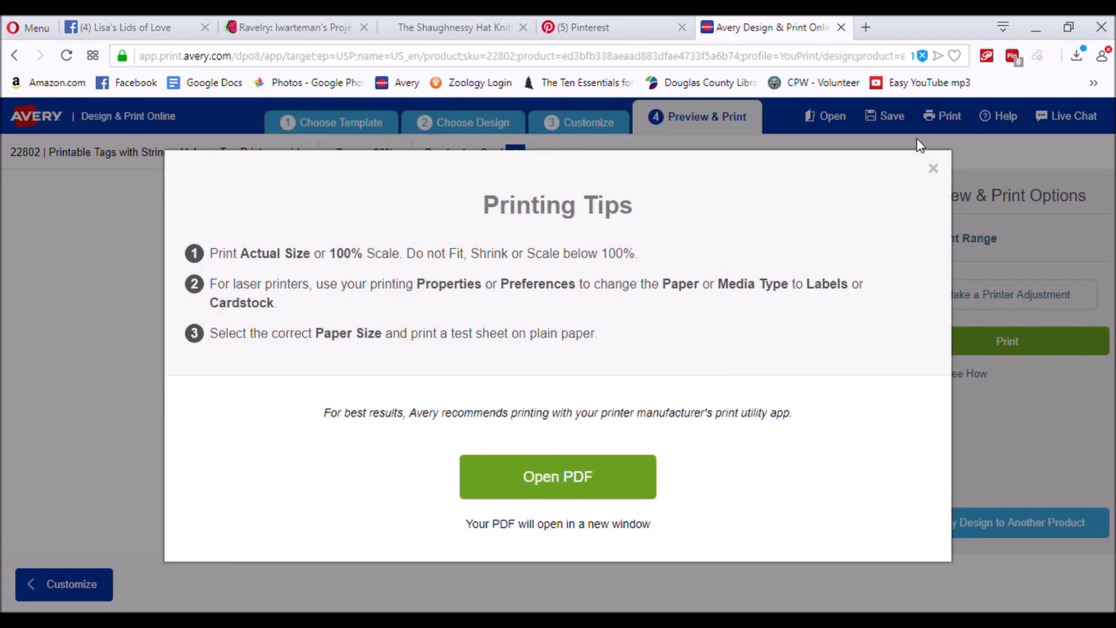
{"action": "left_click", "coordinate": [933, 169]}
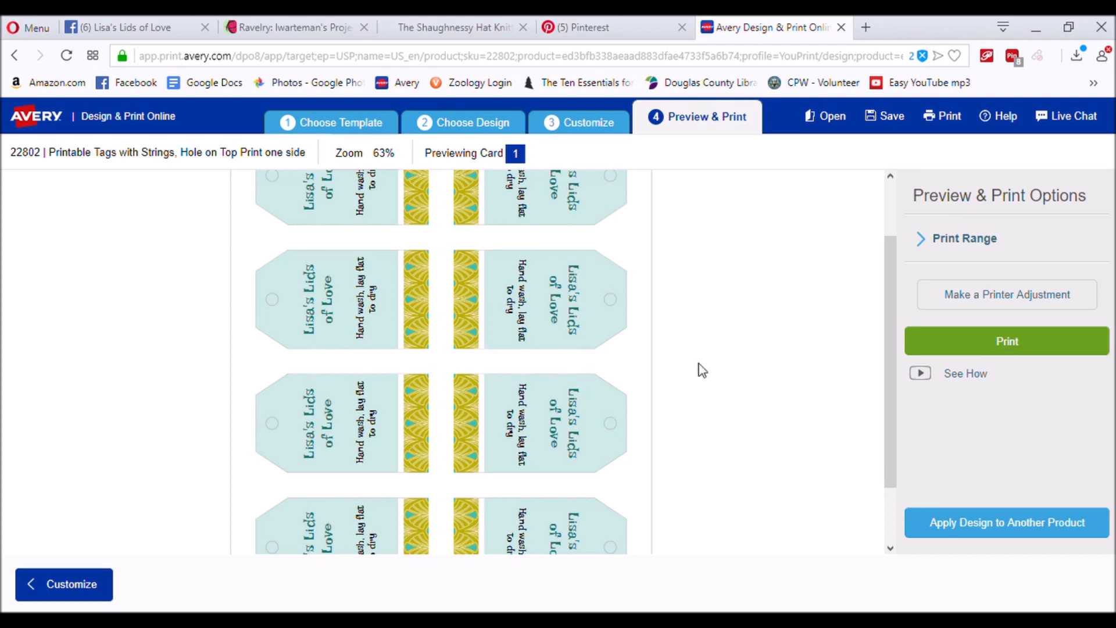
Open the print-ready PDF of the tags, review the whole sheet, and close it
{"action": "left_click_drag", "start_coordinate": [888, 305], "coordinate": [883, 270]}
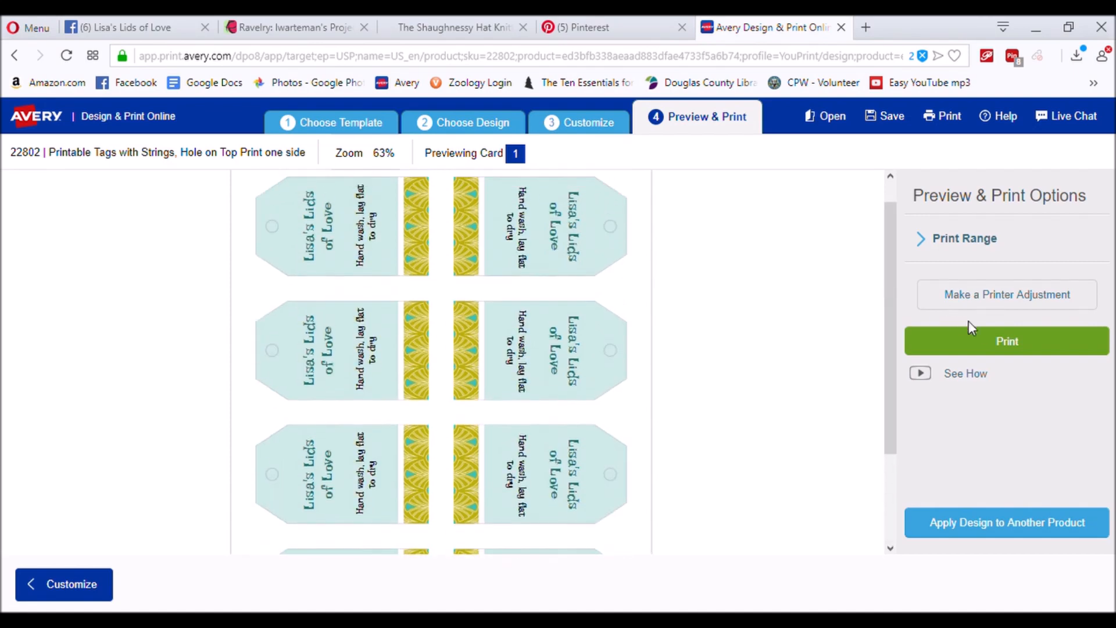
{"action": "left_click", "coordinate": [982, 341]}
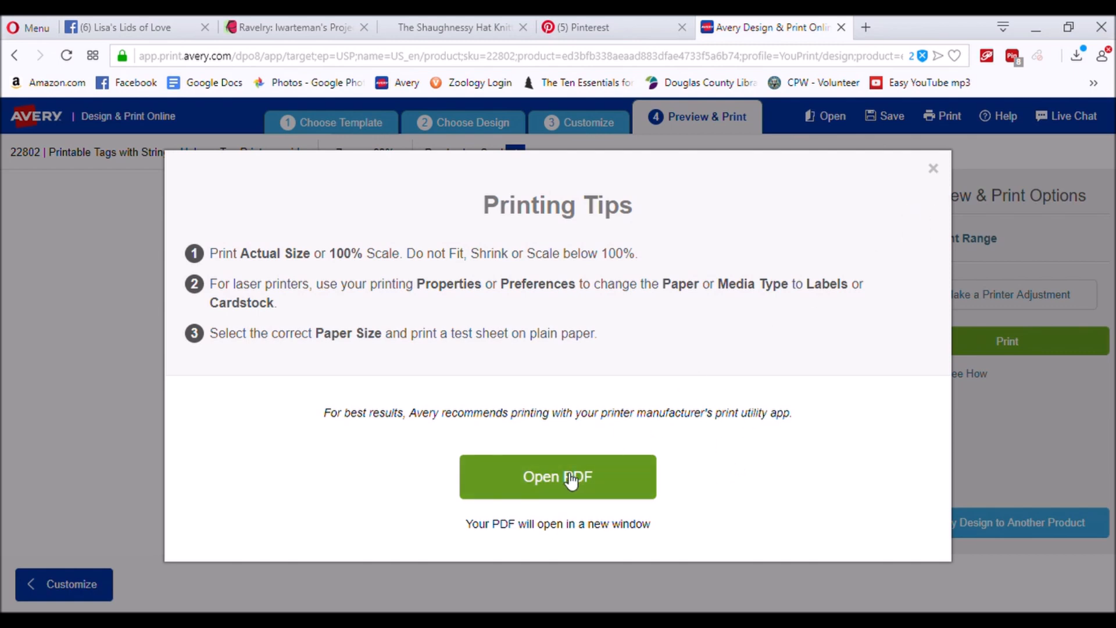
{"action": "left_click", "coordinate": [934, 169]}
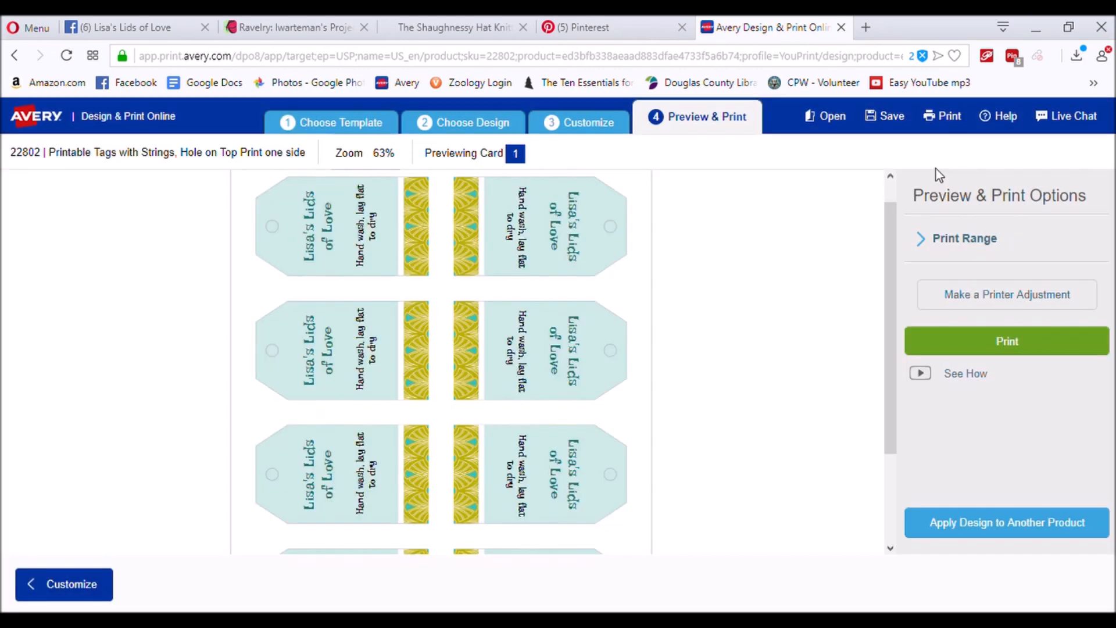
{"action": "left_click", "coordinate": [992, 345]}
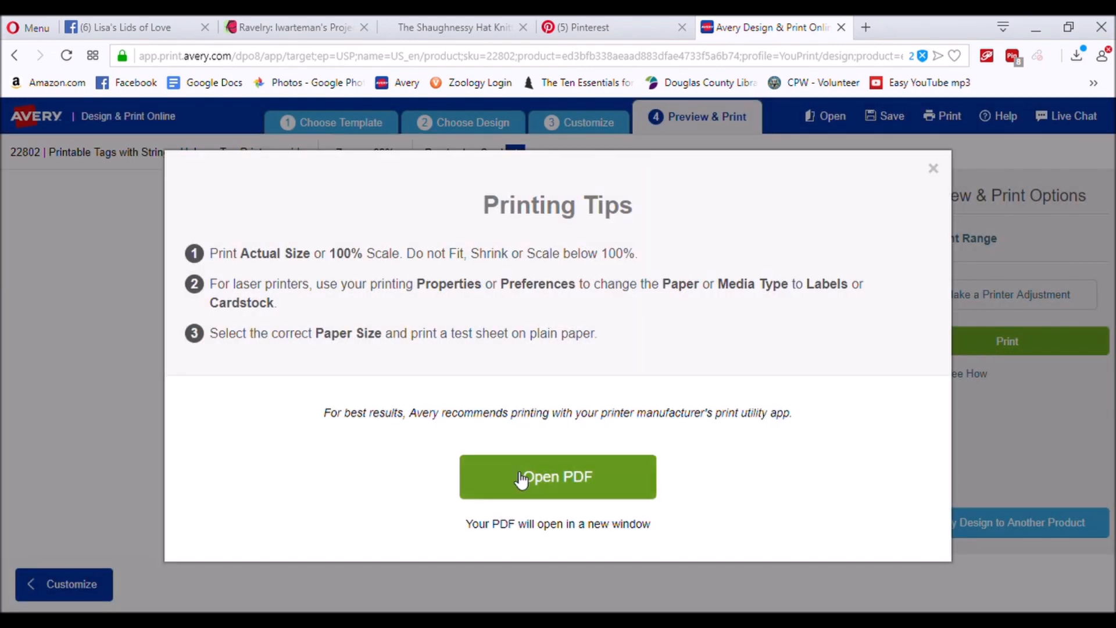
{"action": "left_click", "coordinate": [576, 472]}
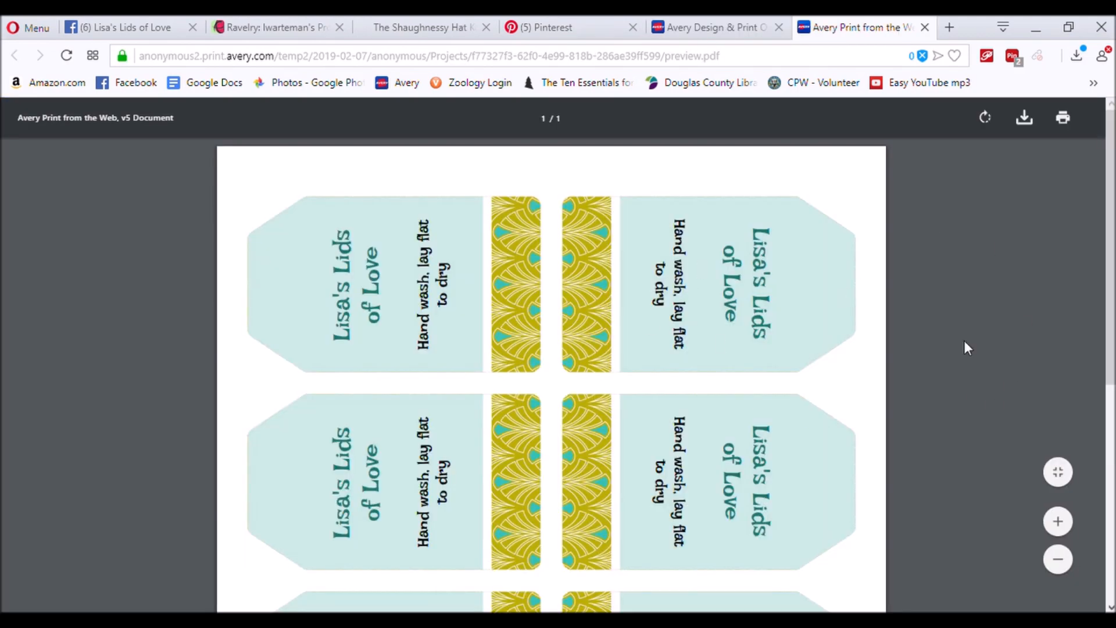
{"action": "scroll", "coordinate": [1110, 310], "scroll_direction": "down", "scroll_amount": 3}
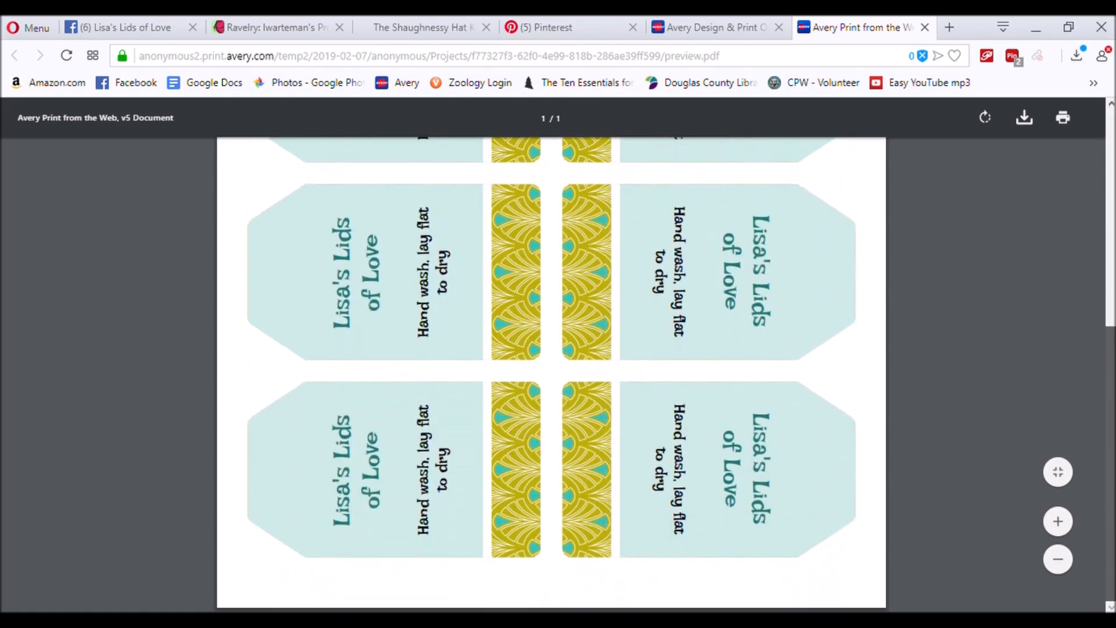
{"action": "scroll", "coordinate": [1026, 169], "scroll_direction": "up", "scroll_amount": 2}
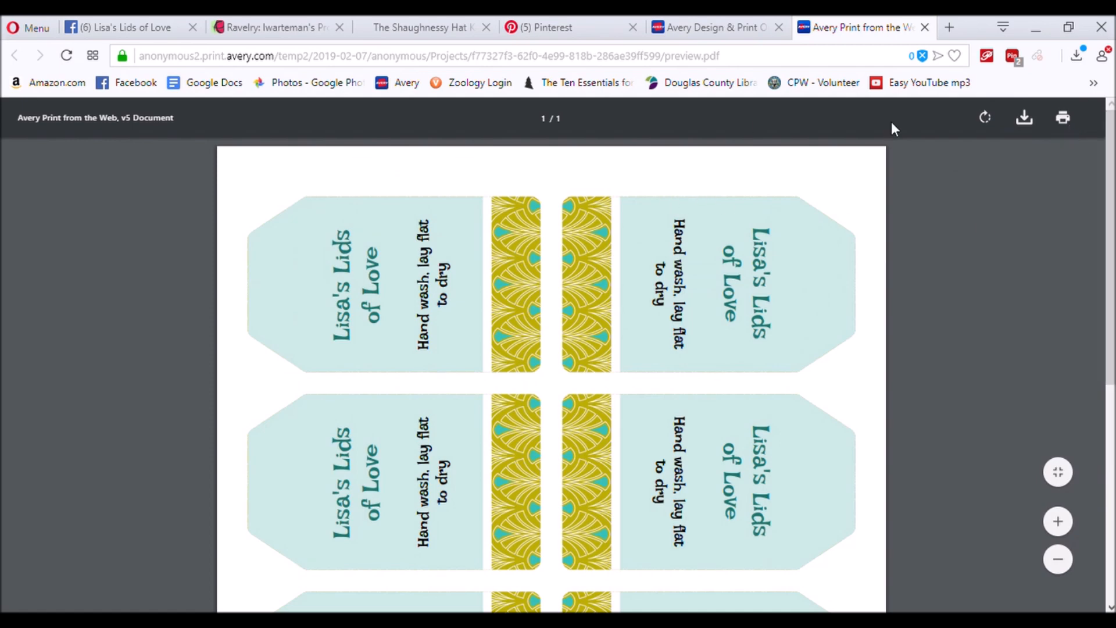
{"action": "left_click", "coordinate": [924, 28]}
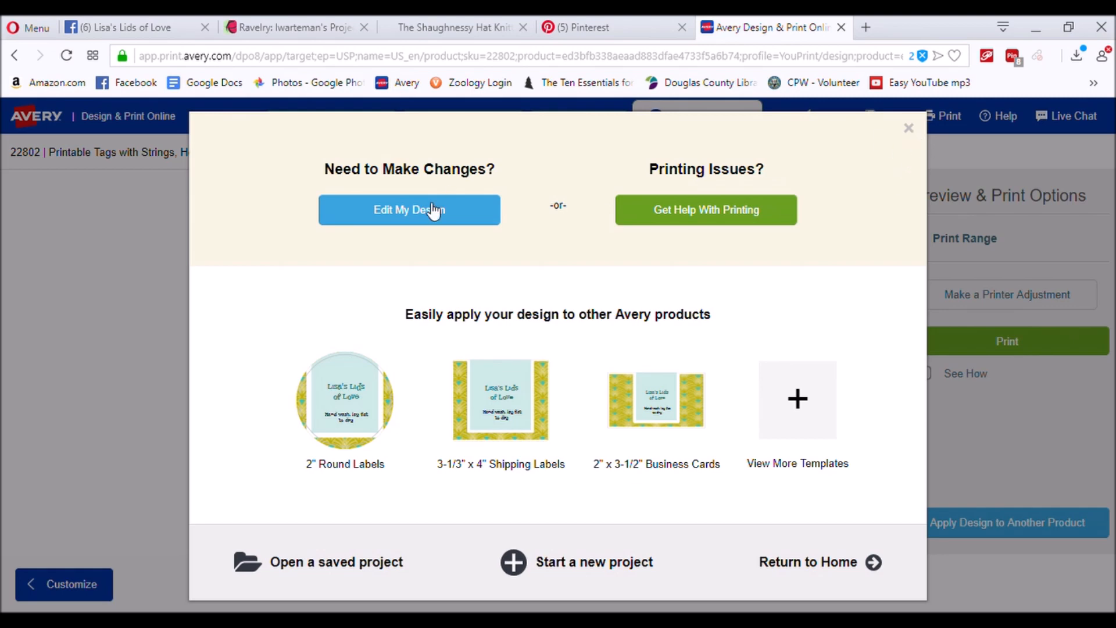
Return to editing the design and replace the care instructions with "Machine wash cold, tumble dry low"
{"action": "left_click", "coordinate": [397, 218]}
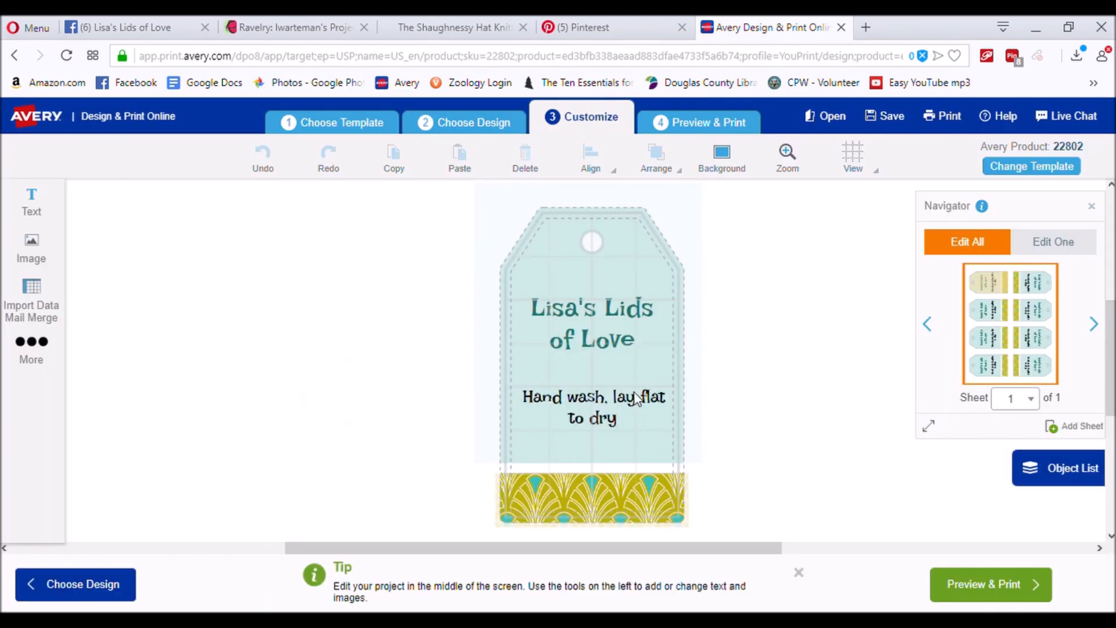
{"action": "left_click", "coordinate": [605, 409]}
{"action": "left_click", "coordinate": [604, 401]}
{"action": "type", "text": ","}
{"action": "key", "text": "ctrl+a"}
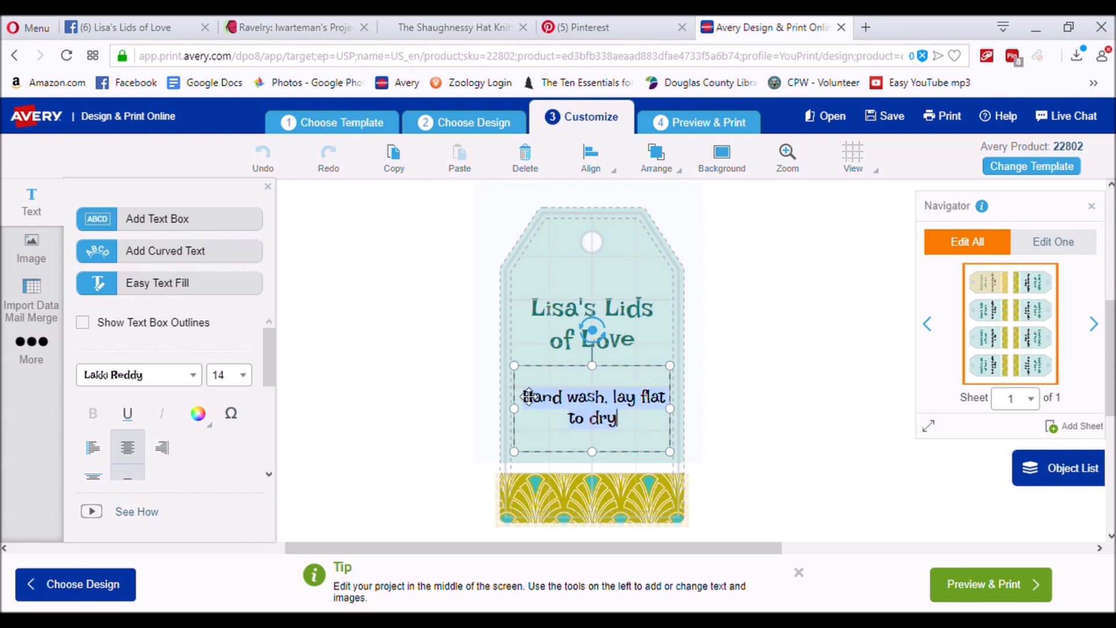
{"action": "key", "text": "BackSpace"}
{"action": "type", "text": "Machine wash col"}
{"action": "type", "text": "d"}
{"action": "type", "text": ". tumbl"}
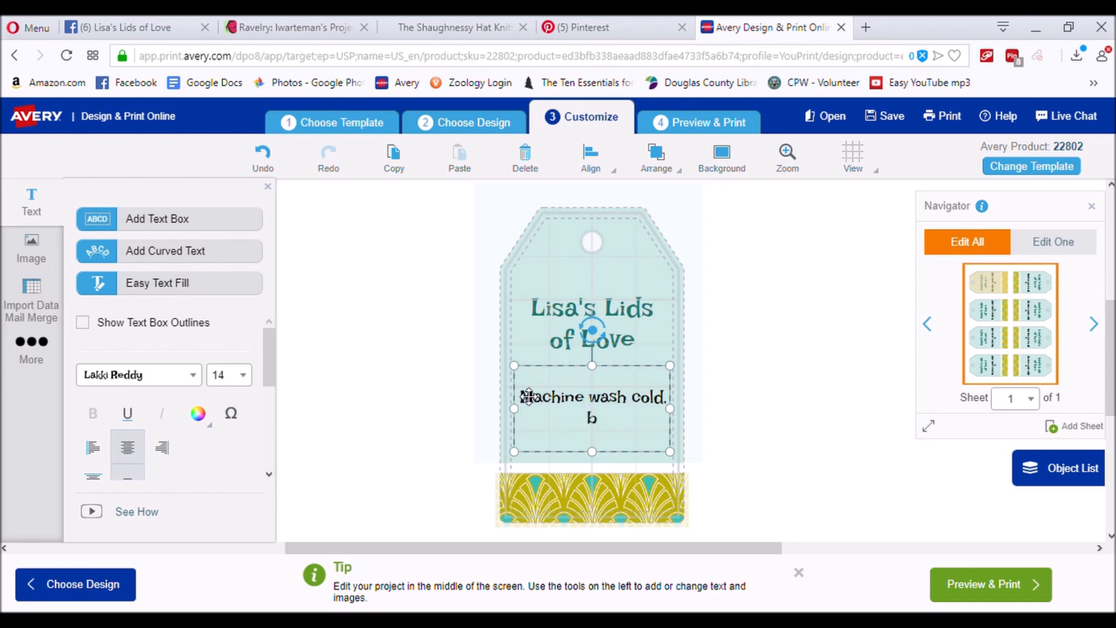
{"action": "type", "text": "e dry low"}
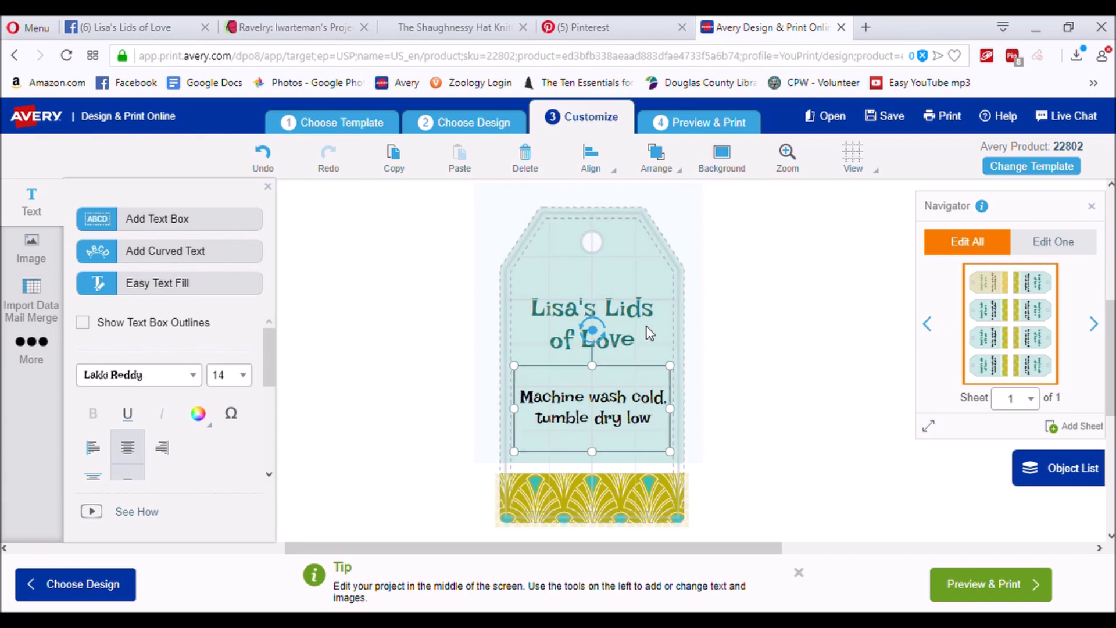
Start printing the revised tag sheet, save the project to the account as "Machine Wash tags" when offered, and dismiss the printing tips
{"action": "left_click", "coordinate": [992, 583]}
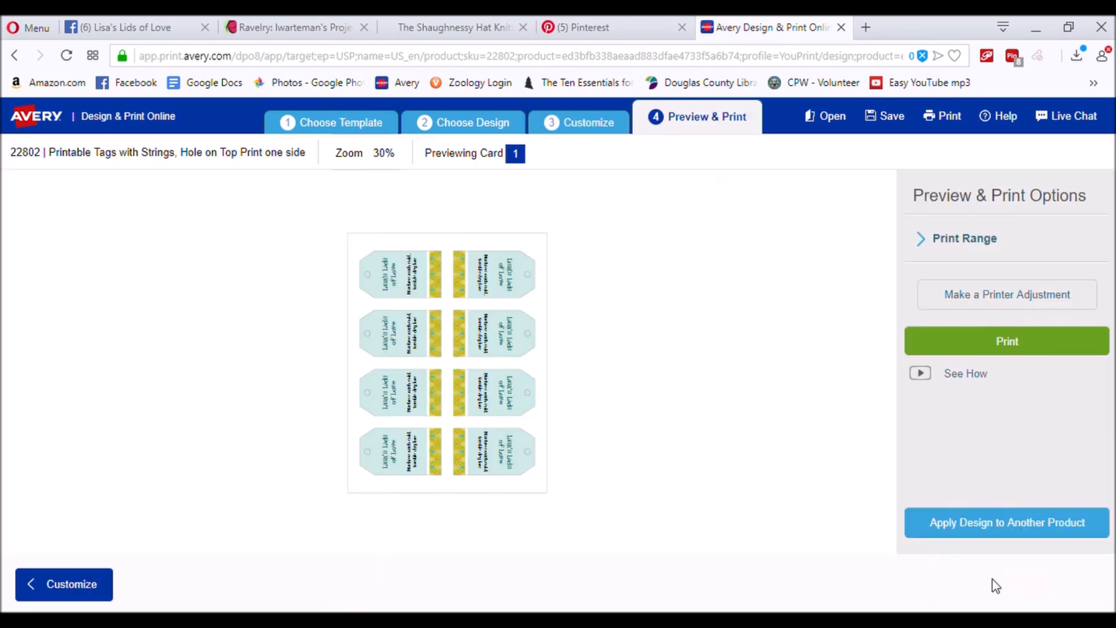
{"action": "left_click", "coordinate": [991, 347]}
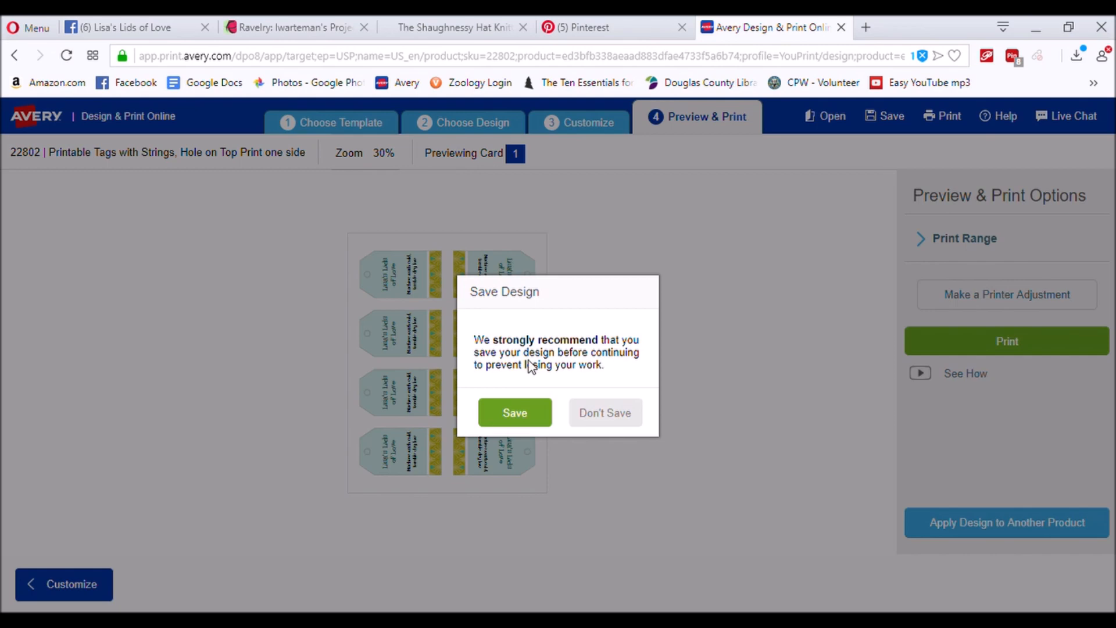
{"action": "left_click", "coordinate": [516, 415]}
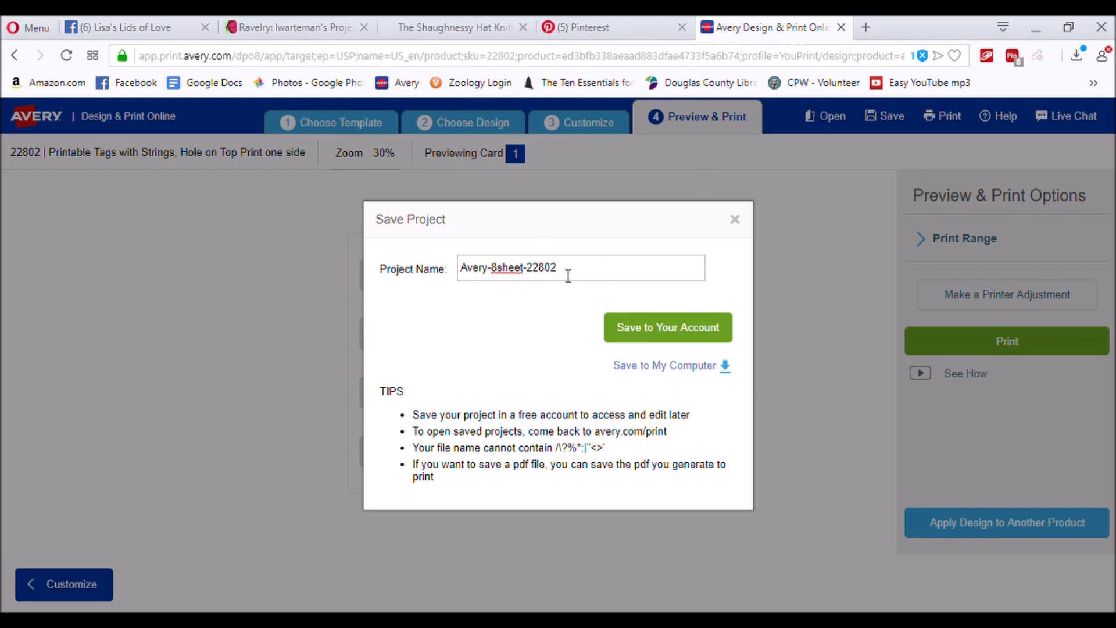
{"action": "left_click_drag", "start_coordinate": [565, 274], "coordinate": [389, 277]}
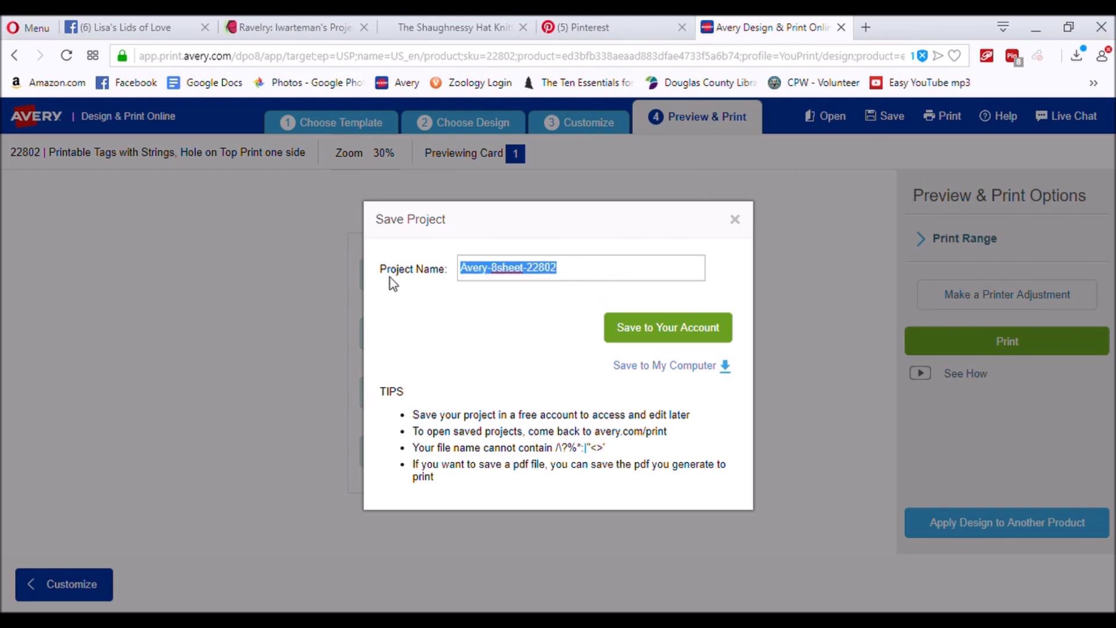
{"action": "type", "text": "Machine Wash "}
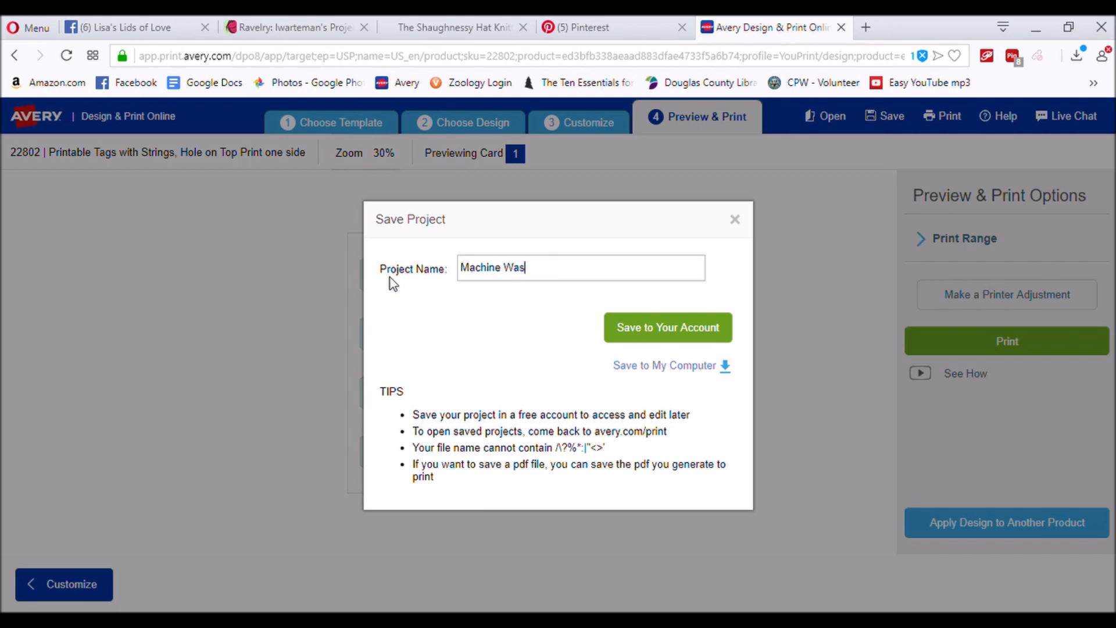
{"action": "type", "text": "tags"}
{"action": "left_click", "coordinate": [678, 331]}
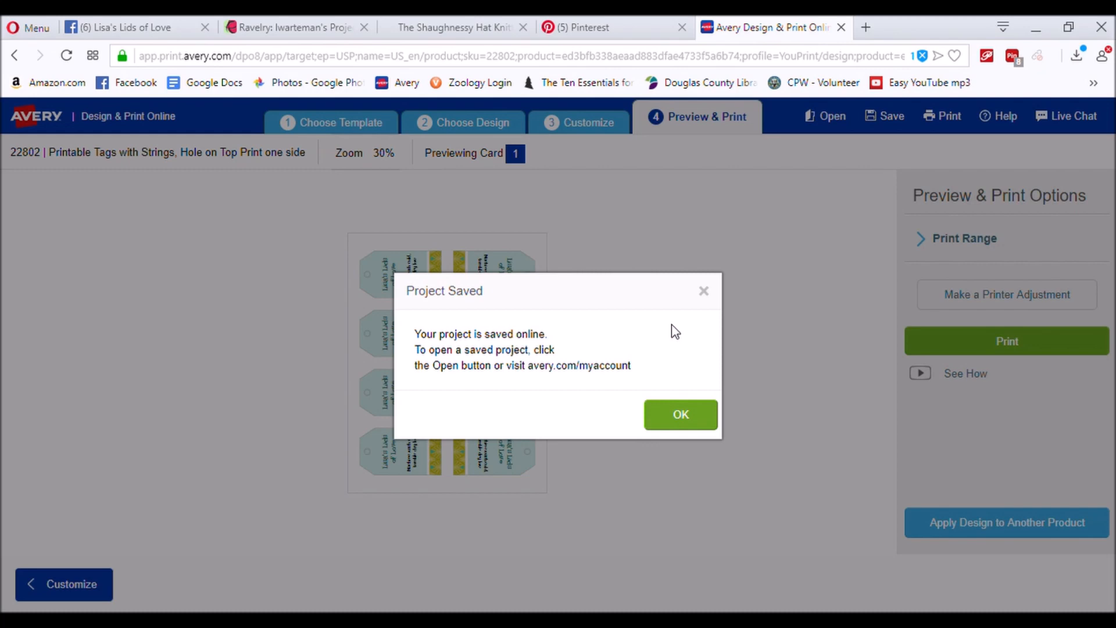
{"action": "left_click", "coordinate": [668, 416]}
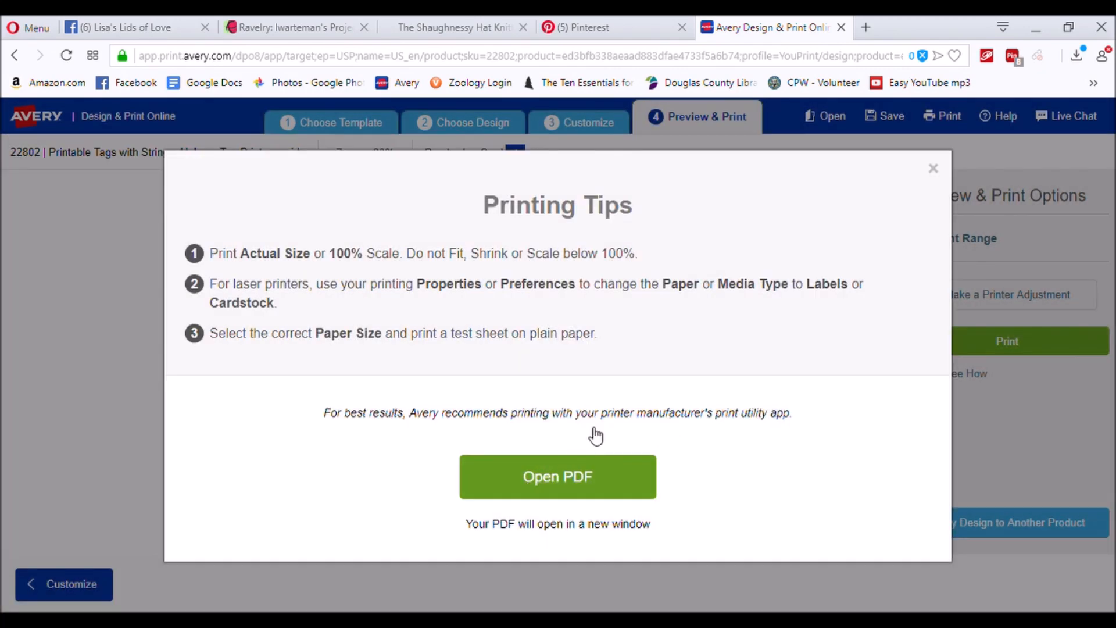
{"action": "left_click", "coordinate": [934, 169]}
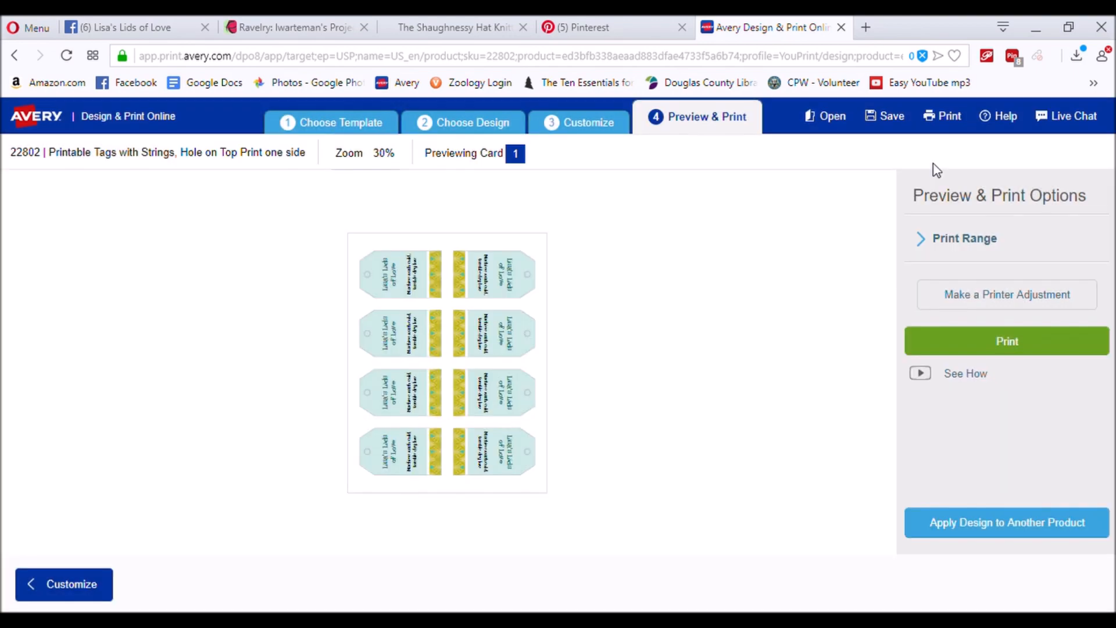
Leave the print preview, return to the design choices without keeping the current design, and select the blank tag design
{"action": "left_click", "coordinate": [597, 124]}
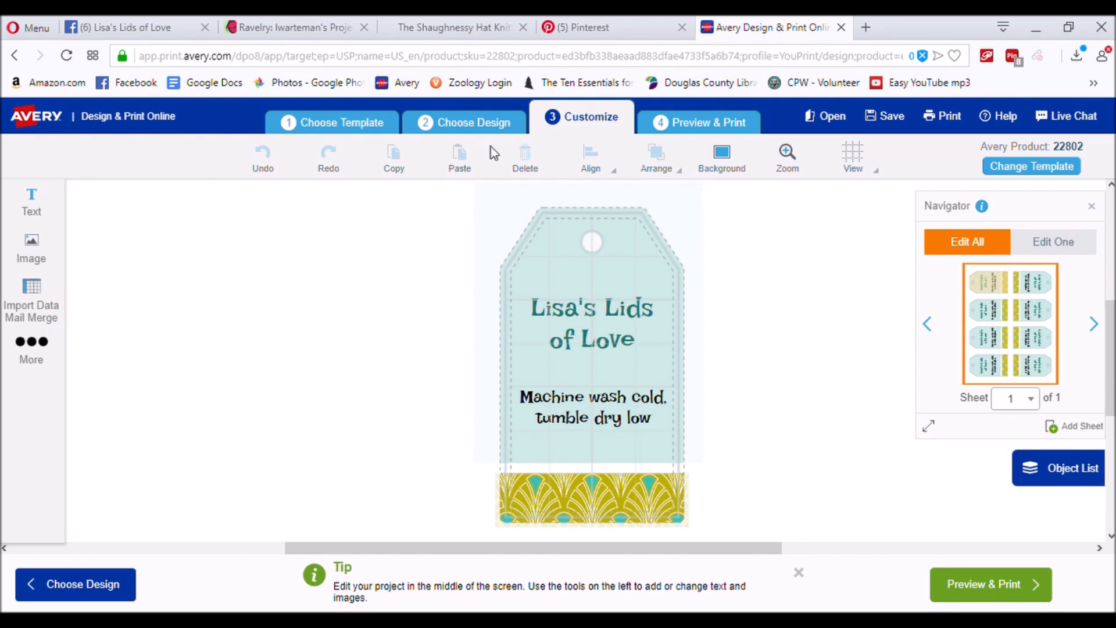
{"action": "left_click", "coordinate": [47, 252]}
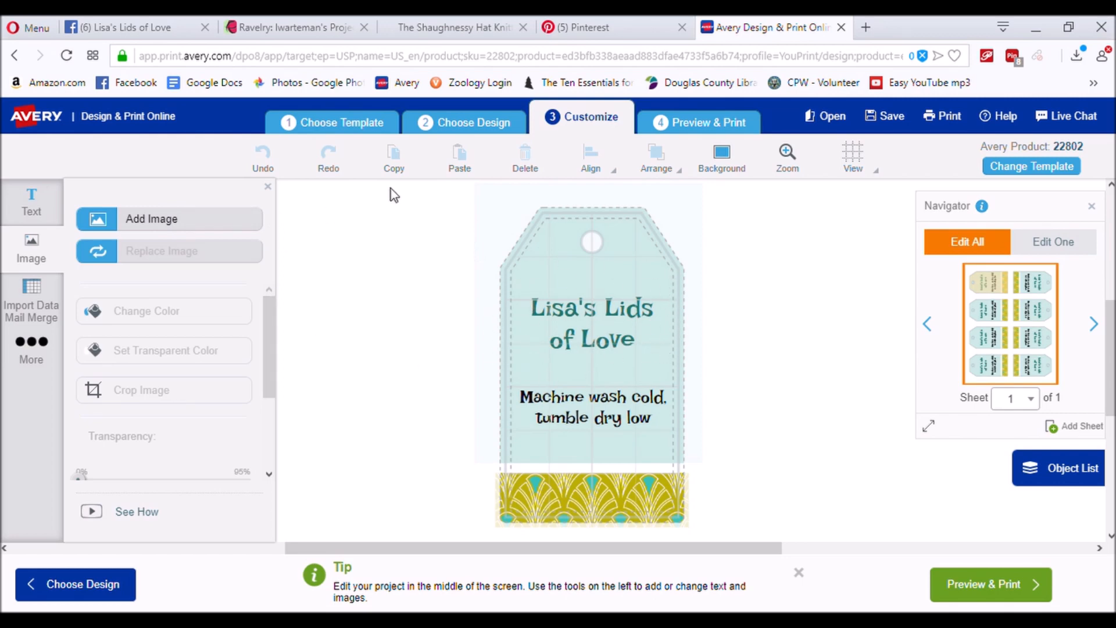
{"action": "left_click", "coordinate": [467, 123]}
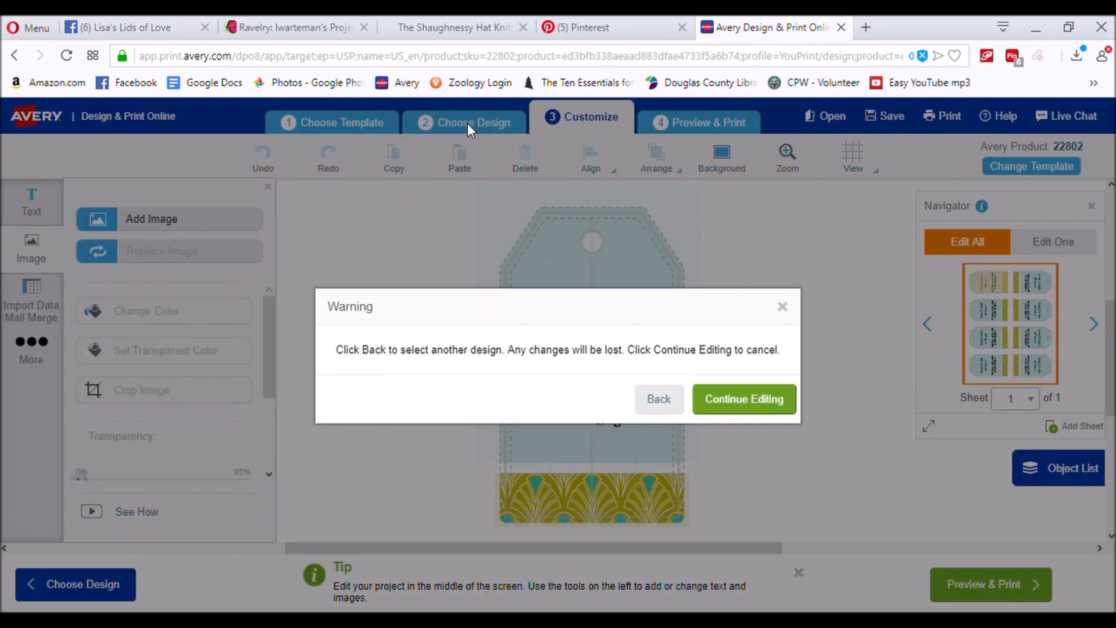
{"action": "left_click", "coordinate": [662, 400]}
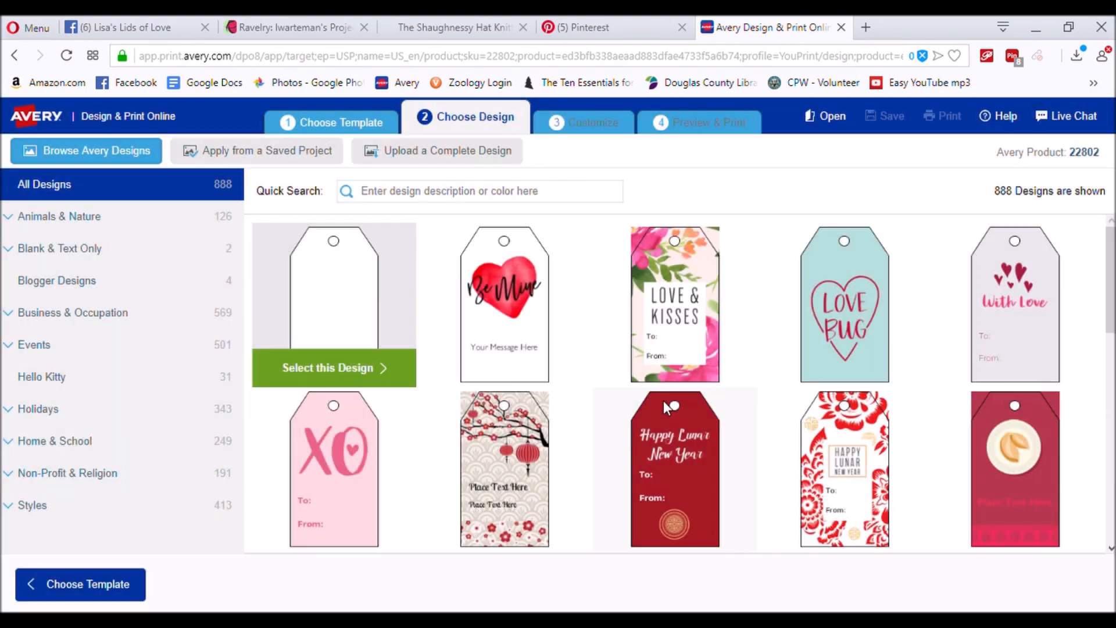
{"action": "left_click", "coordinate": [340, 367]}
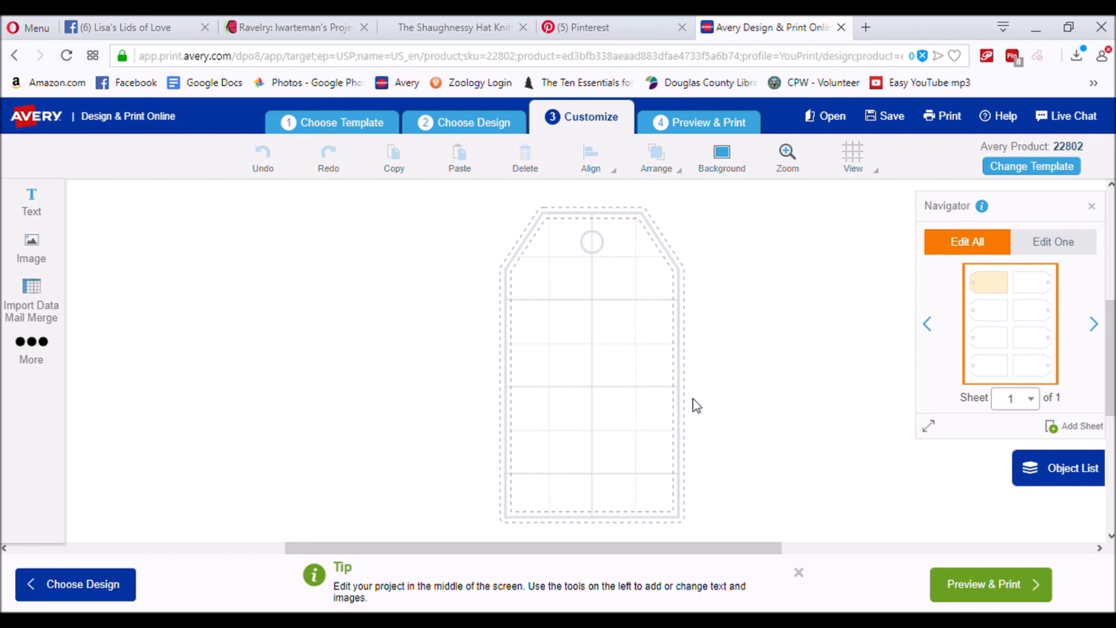
Discard the blank design and browse the gallery of ready-made designs for product 22802
{"action": "left_click", "coordinate": [454, 131]}
{"action": "left_click", "coordinate": [659, 400]}
{"action": "scroll", "coordinate": [573, 366], "scroll_direction": "down", "scroll_amount": 15}
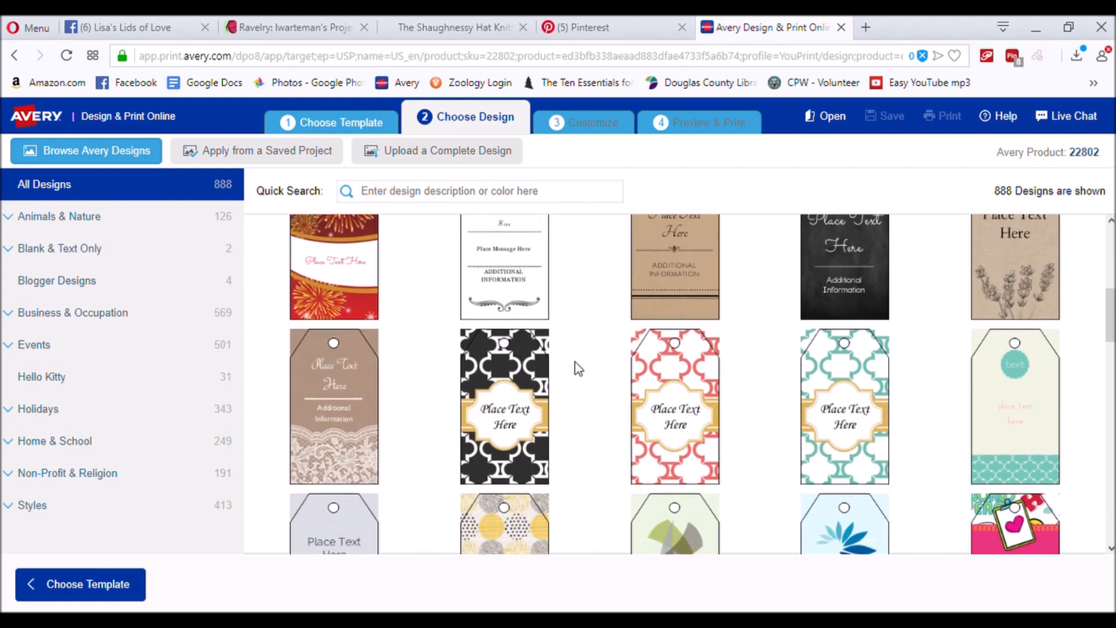
{"action": "scroll", "coordinate": [577, 367], "scroll_direction": "down", "scroll_amount": 15}
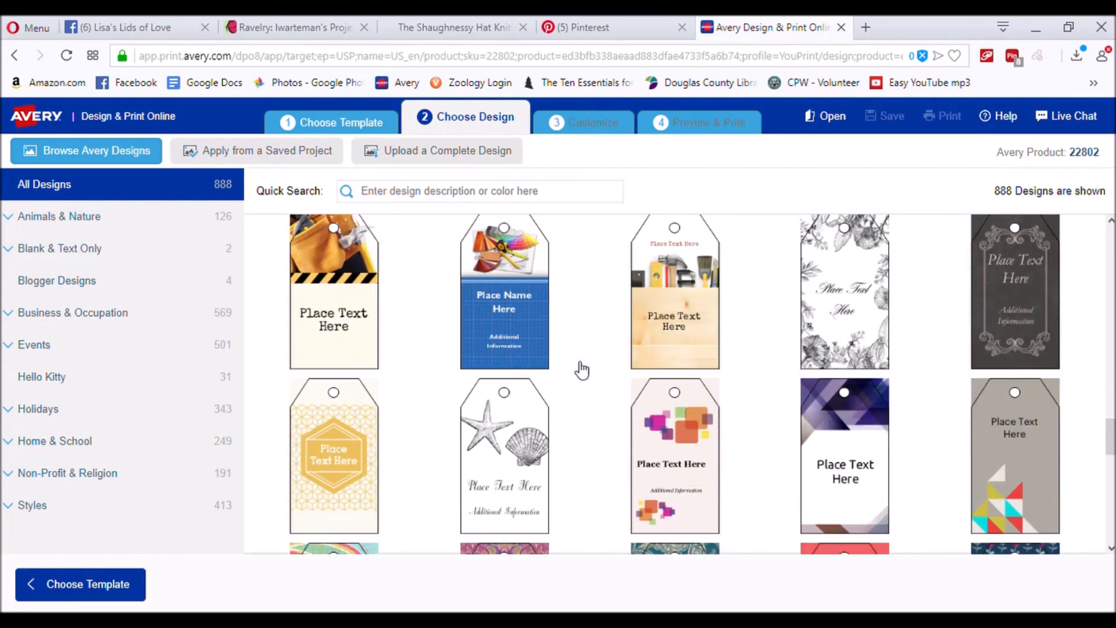
{"action": "scroll", "coordinate": [577, 368], "scroll_direction": "down", "scroll_amount": 15}
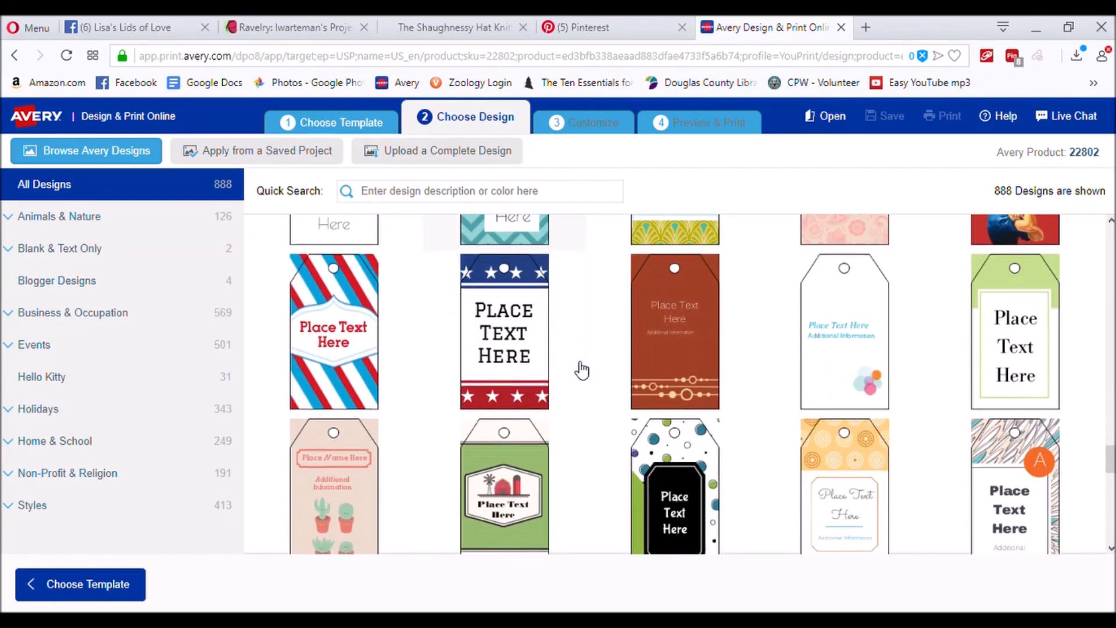
{"action": "scroll", "coordinate": [576, 368], "scroll_direction": "down", "scroll_amount": 4}
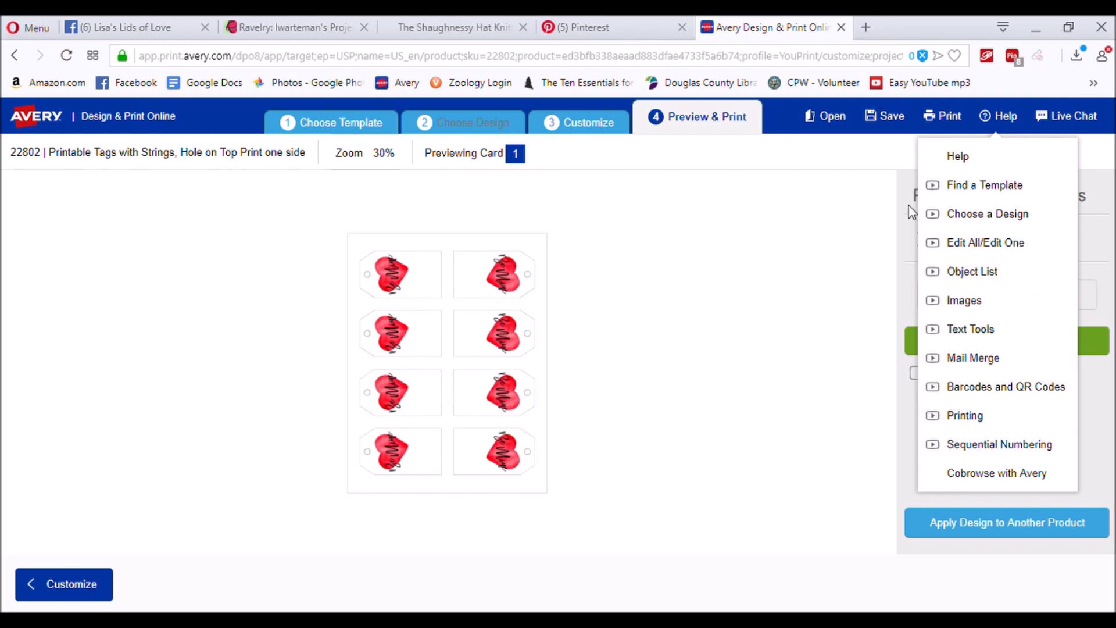
Close the help list, go back to template selection without keeping the current design, and switch to the WePrint templates
{"action": "left_click", "coordinate": [877, 161]}
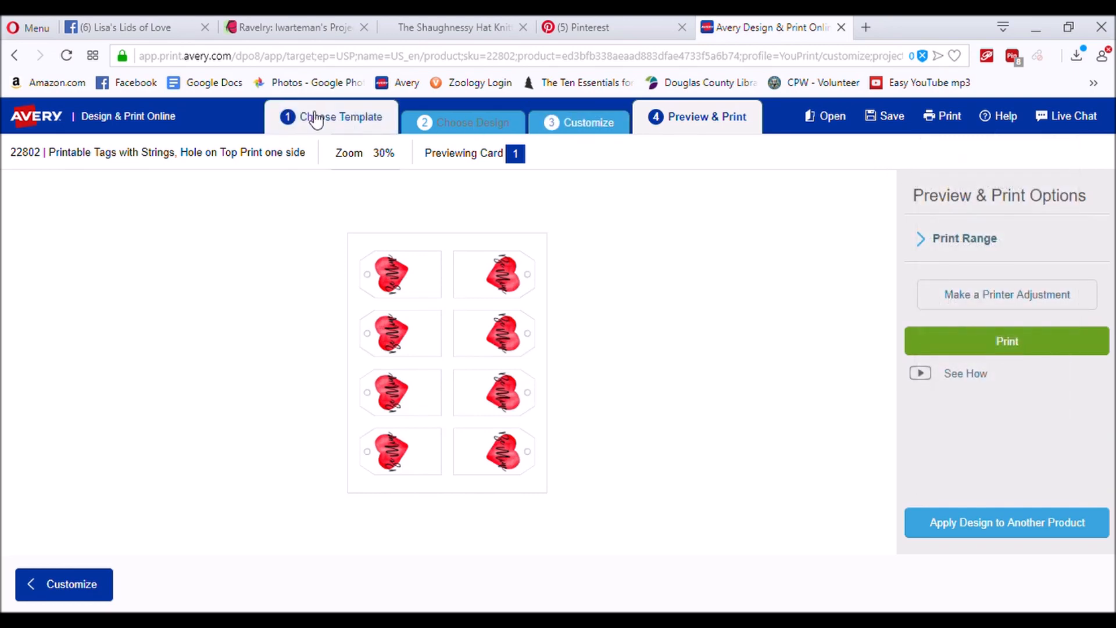
{"action": "left_click", "coordinate": [316, 121]}
{"action": "left_click", "coordinate": [664, 401]}
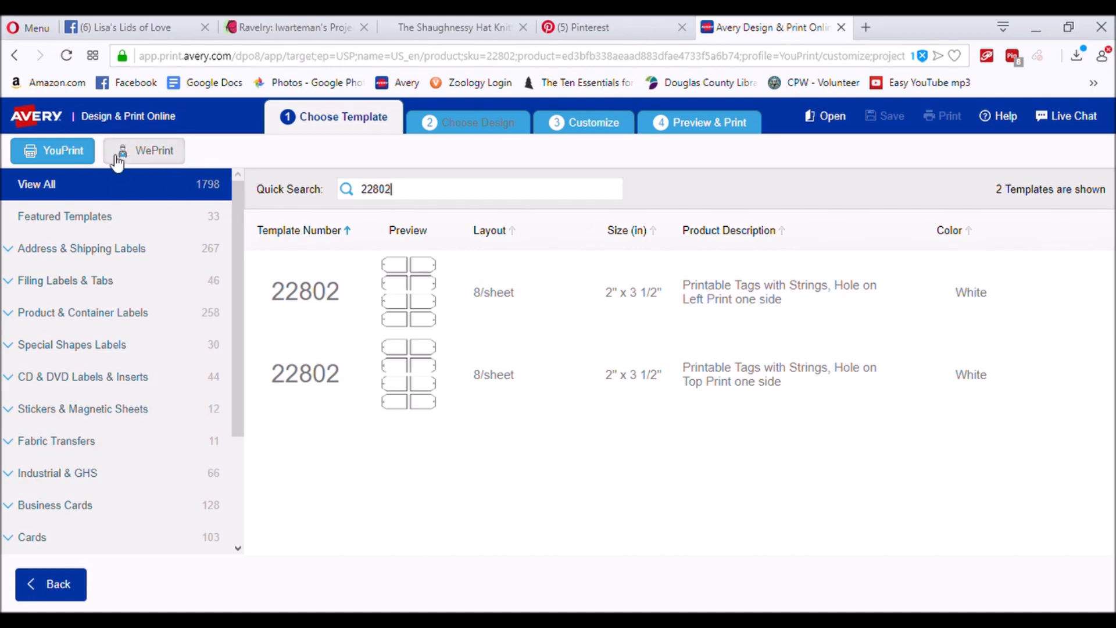
{"action": "left_click", "coordinate": [156, 152]}
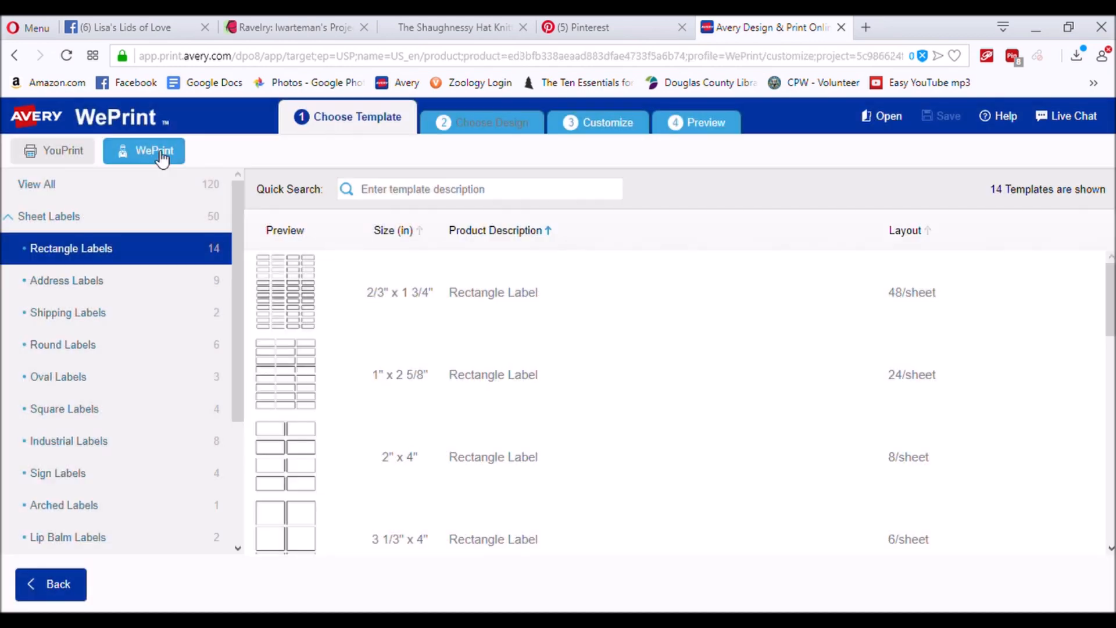
{"action": "scroll", "coordinate": [607, 329], "scroll_direction": "down", "scroll_amount": 2}
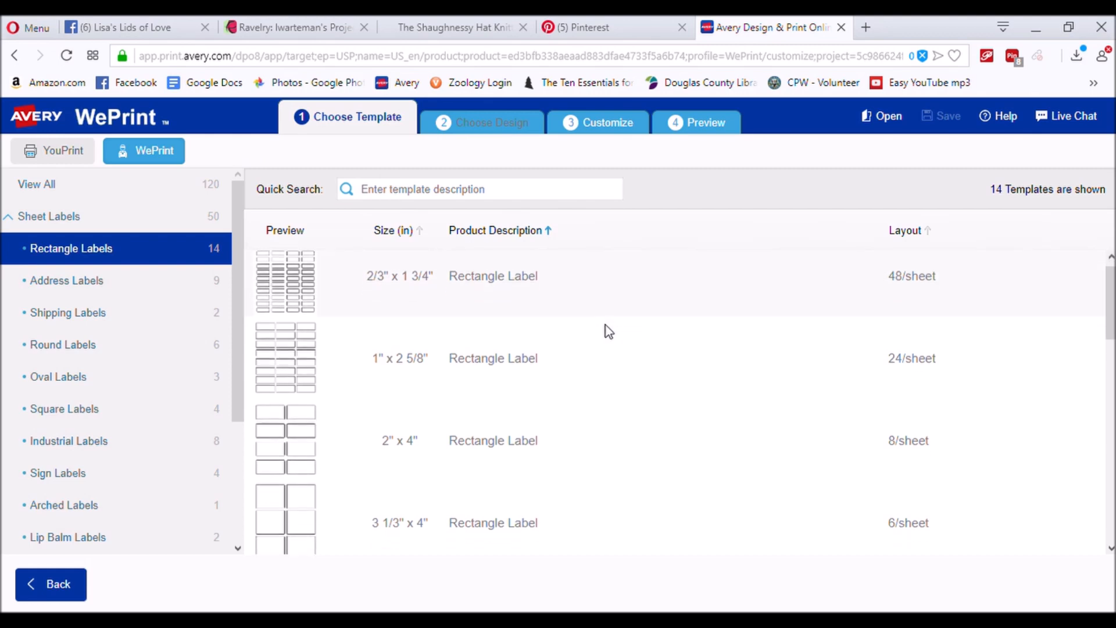
{"action": "scroll", "coordinate": [606, 325], "scroll_direction": "up", "scroll_amount": 1}
Search the WePrint templates for 22802, and clear the search
{"action": "left_click", "coordinate": [546, 194]}
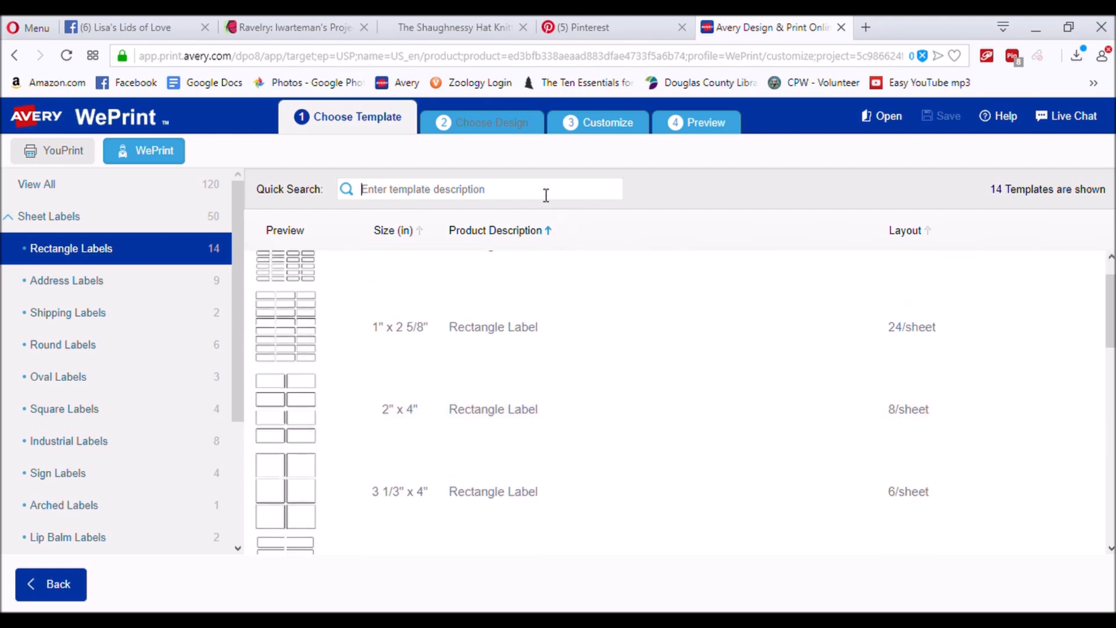
{"action": "type", "text": "22802"}
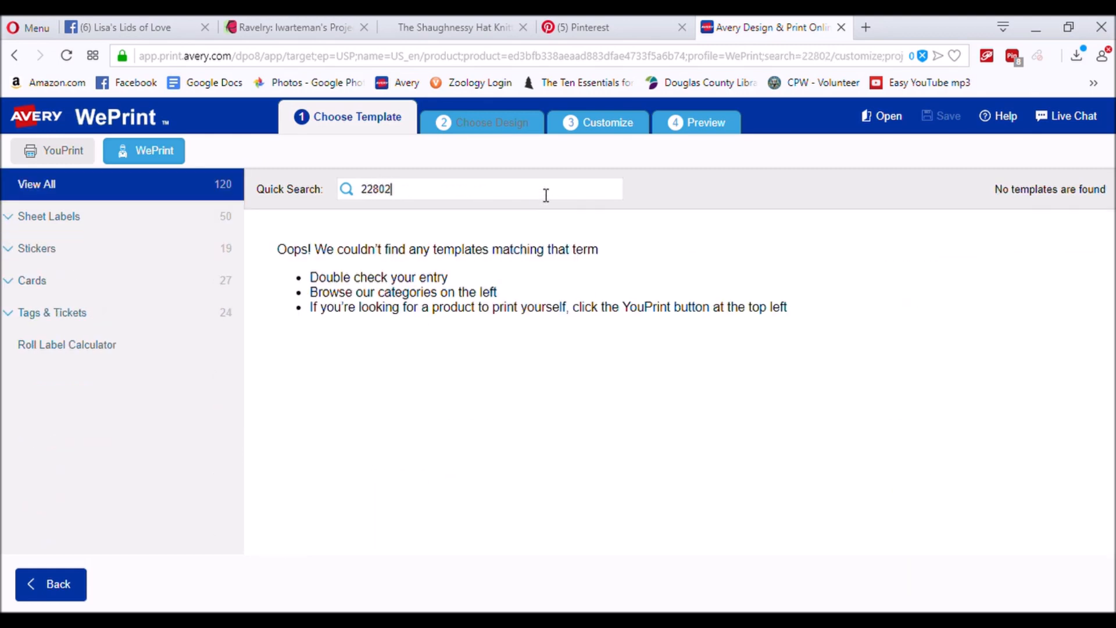
{"action": "key", "text": "BackSpace"}
{"action": "key", "text": "BackSpace"}
{"action": "key", "text": "BackSpace"}
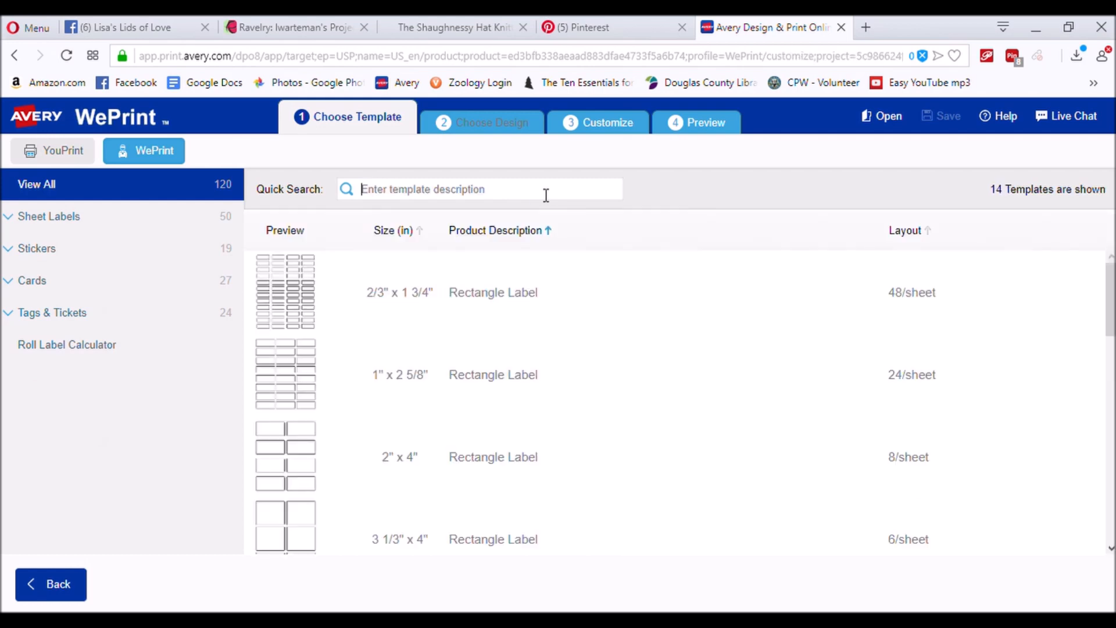
Choose the 3 1/2" x 2" "Banner Tag, Tall - Hole on Top Print one side" template from Tags & Tickets
{"action": "left_click", "coordinate": [125, 314]}
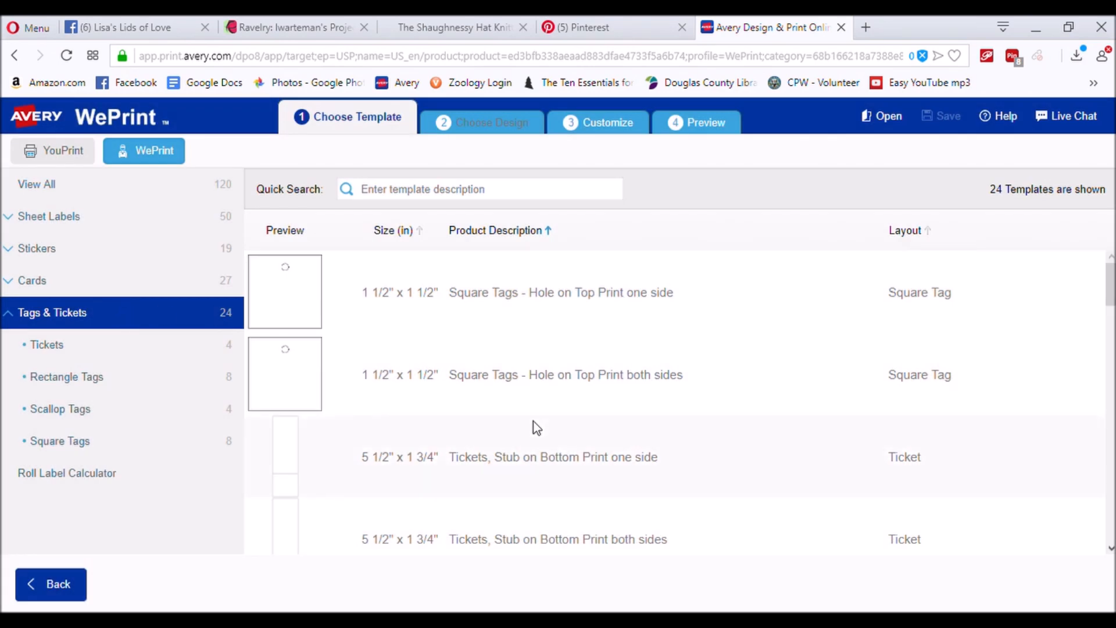
{"action": "scroll", "coordinate": [533, 421], "scroll_direction": "down", "scroll_amount": 10}
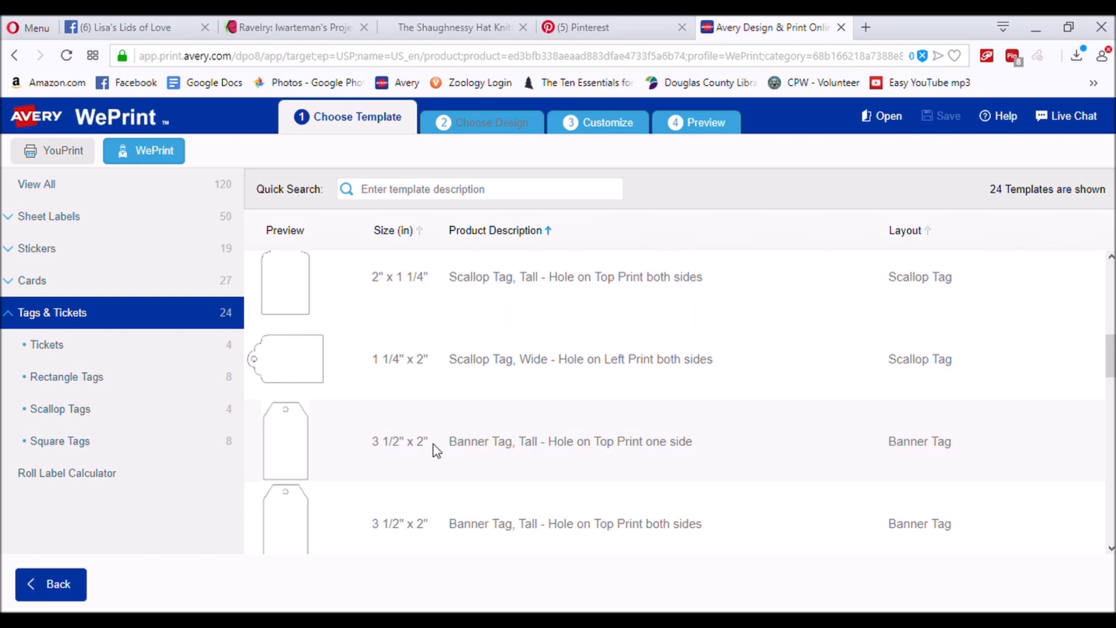
{"action": "scroll", "coordinate": [434, 444], "scroll_direction": "down", "scroll_amount": 1}
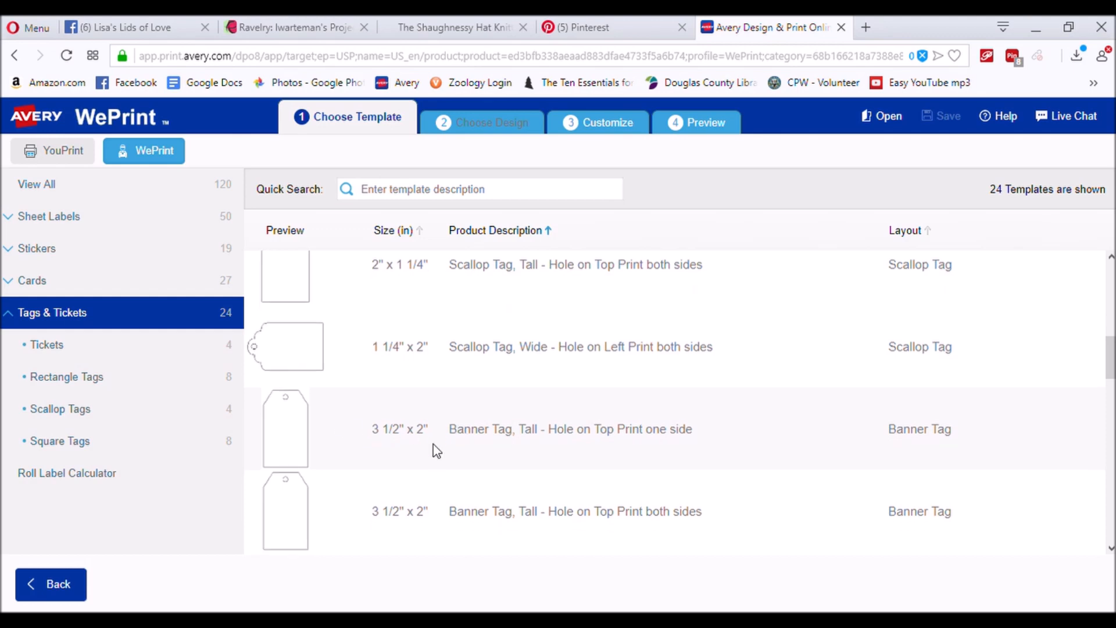
{"action": "left_click", "coordinate": [613, 433]}
{"action": "left_click", "coordinate": [1071, 418]}
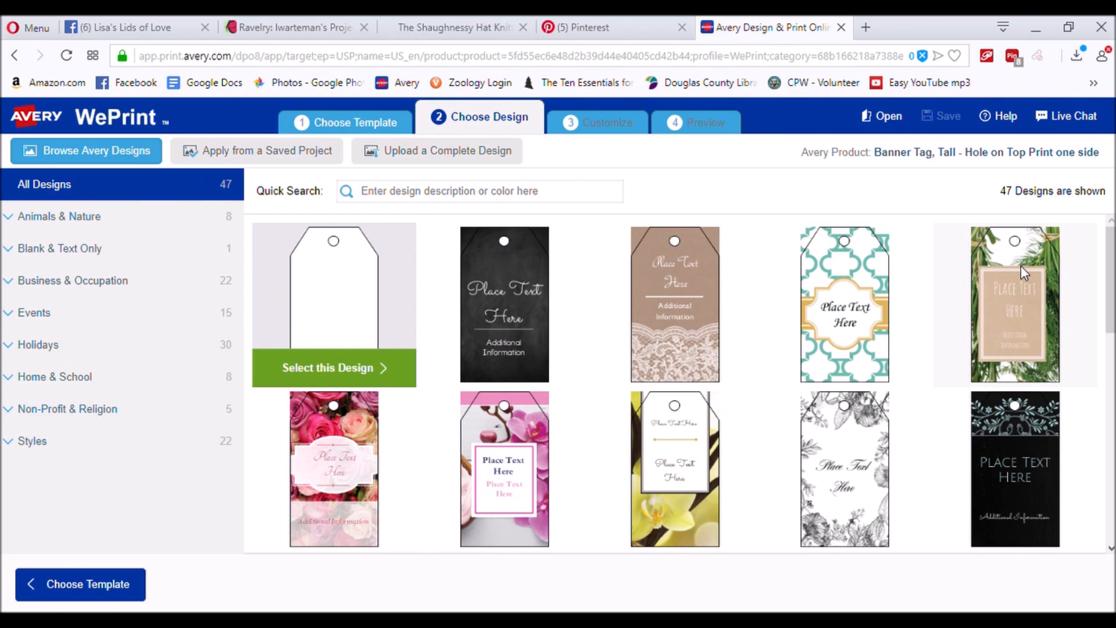
Browse the banner tag designs and select the teal one with paintbrushes and paint pots for customizing
{"action": "scroll", "coordinate": [909, 407], "scroll_direction": "down", "scroll_amount": 9}
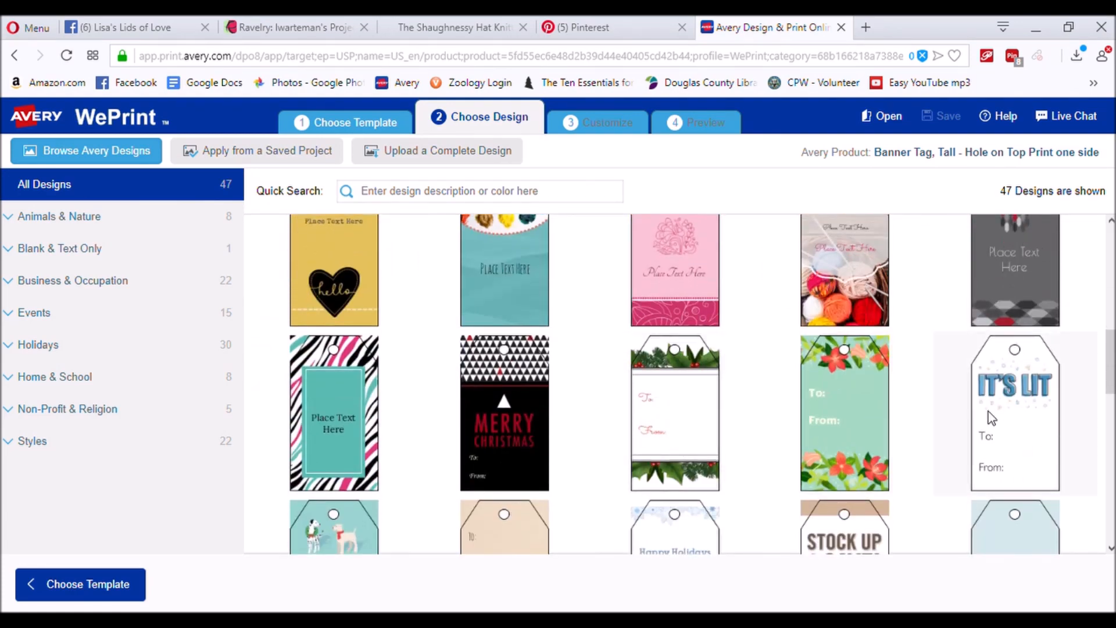
{"action": "left_click", "coordinate": [844, 396]}
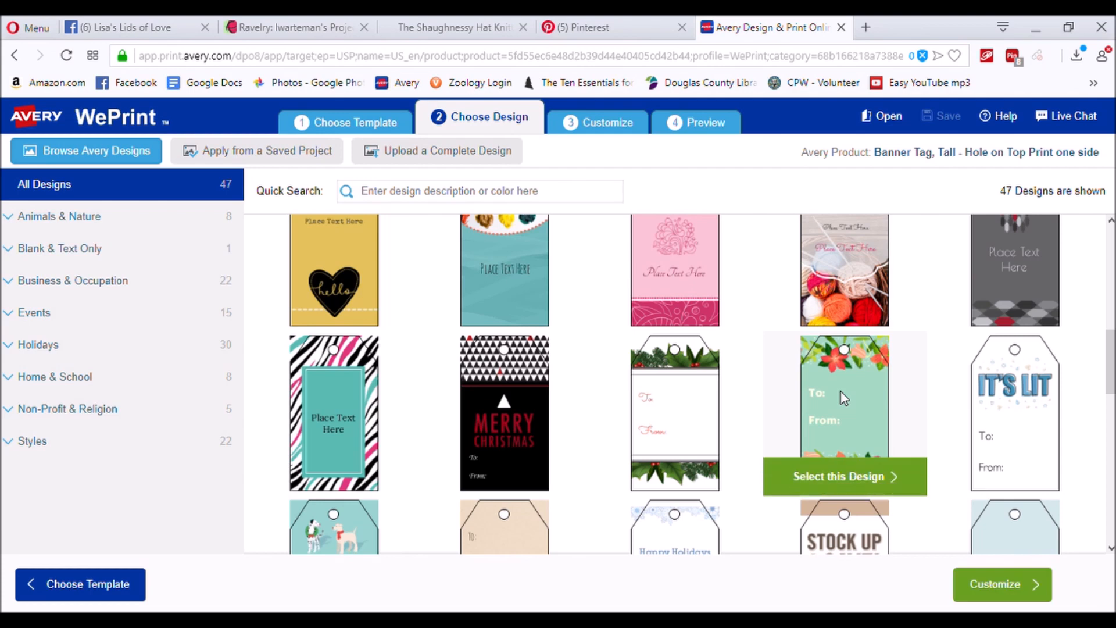
{"action": "scroll", "coordinate": [727, 329], "scroll_direction": "up", "scroll_amount": 1}
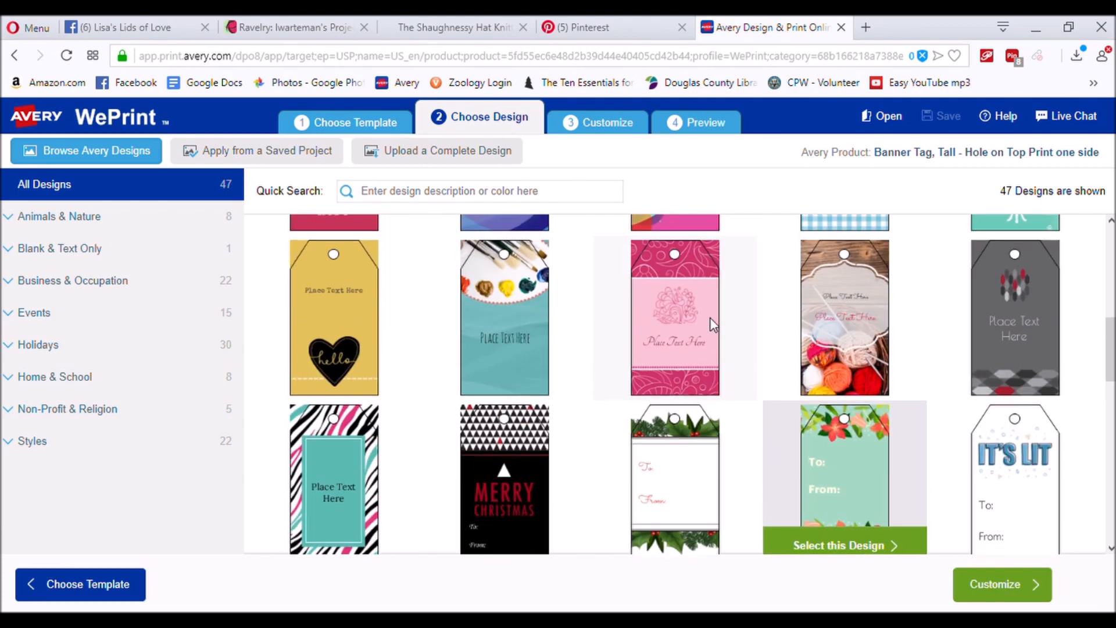
{"action": "left_click", "coordinate": [498, 329]}
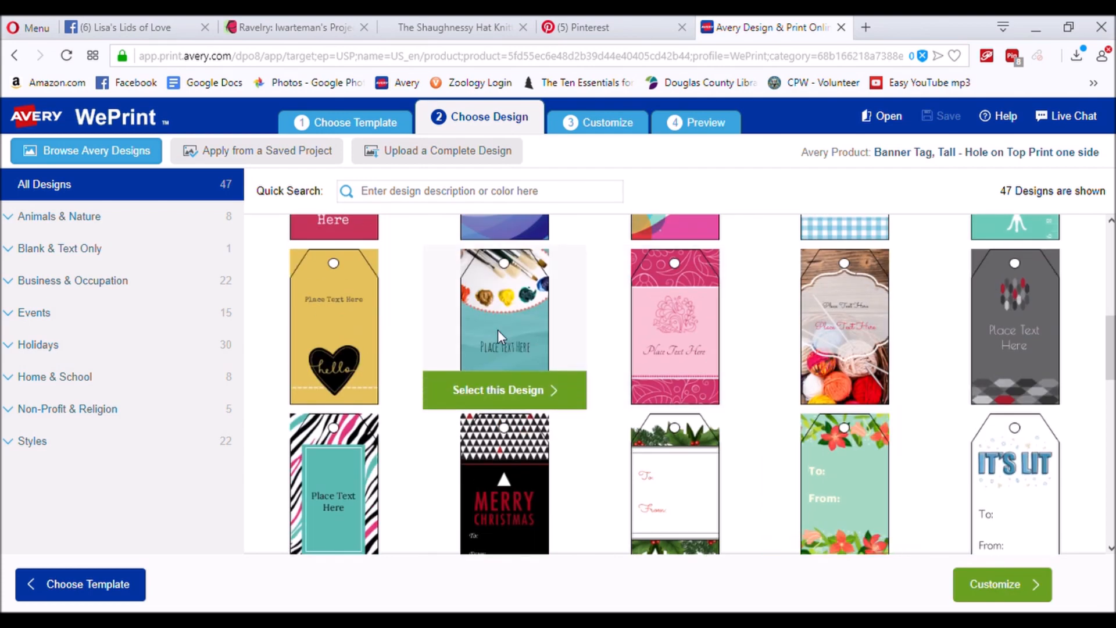
{"action": "left_click", "coordinate": [520, 400]}
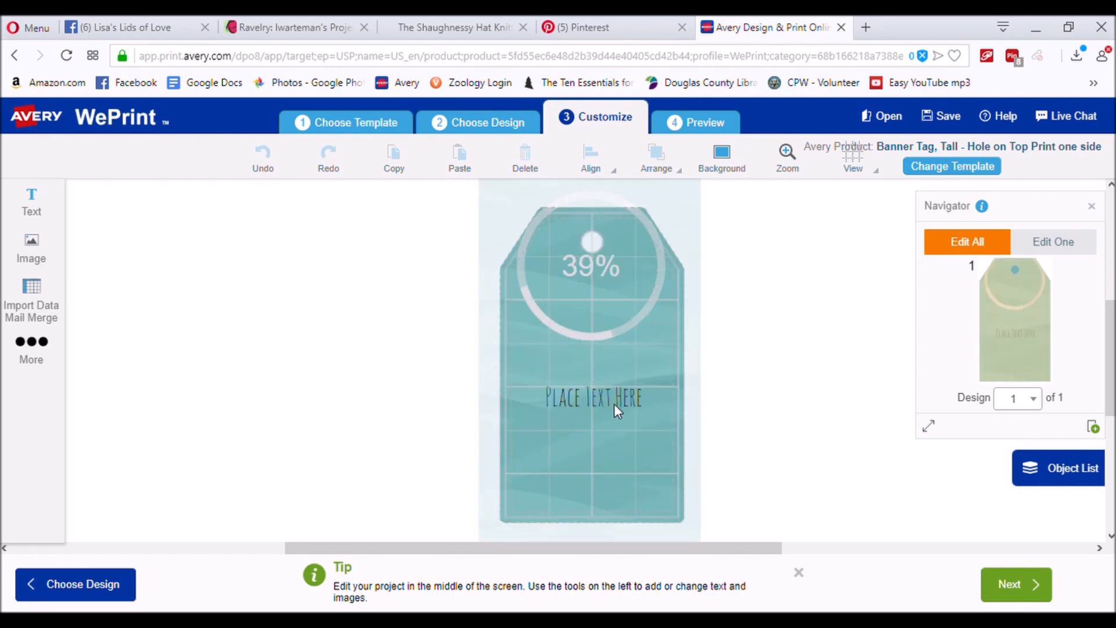
Replace the placeholder text on the banner tag with "Lisa's Lids of Love"
{"action": "left_click", "coordinate": [619, 403]}
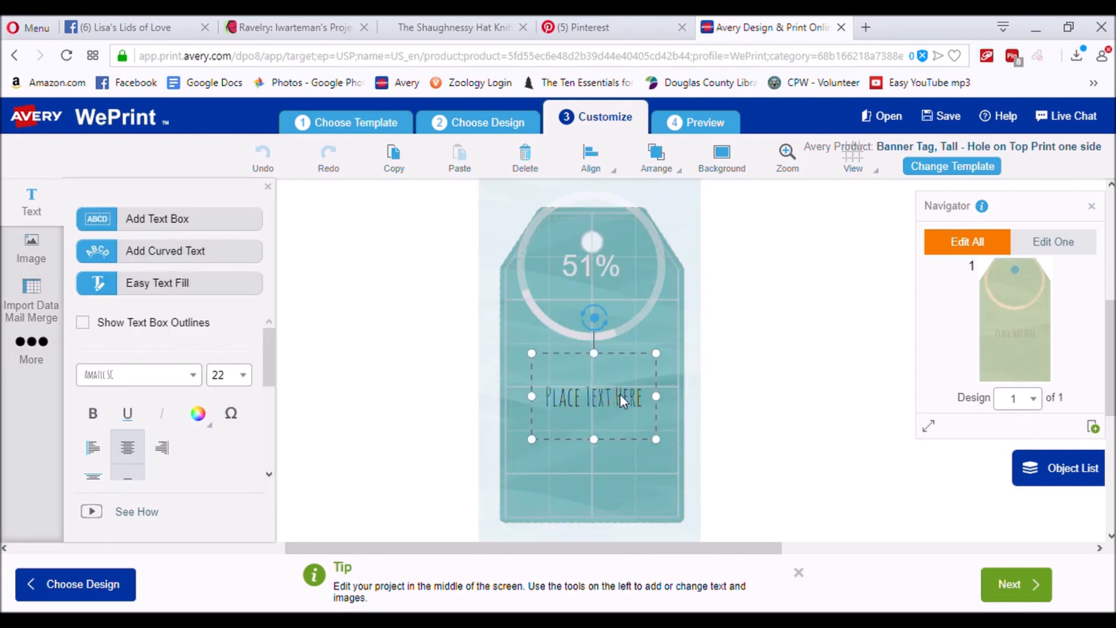
{"action": "key", "text": "BackSpace"}
{"action": "key", "text": "BackSpace"}
{"action": "key", "text": "BackSpace"}
{"action": "key", "text": "BackSpace"}
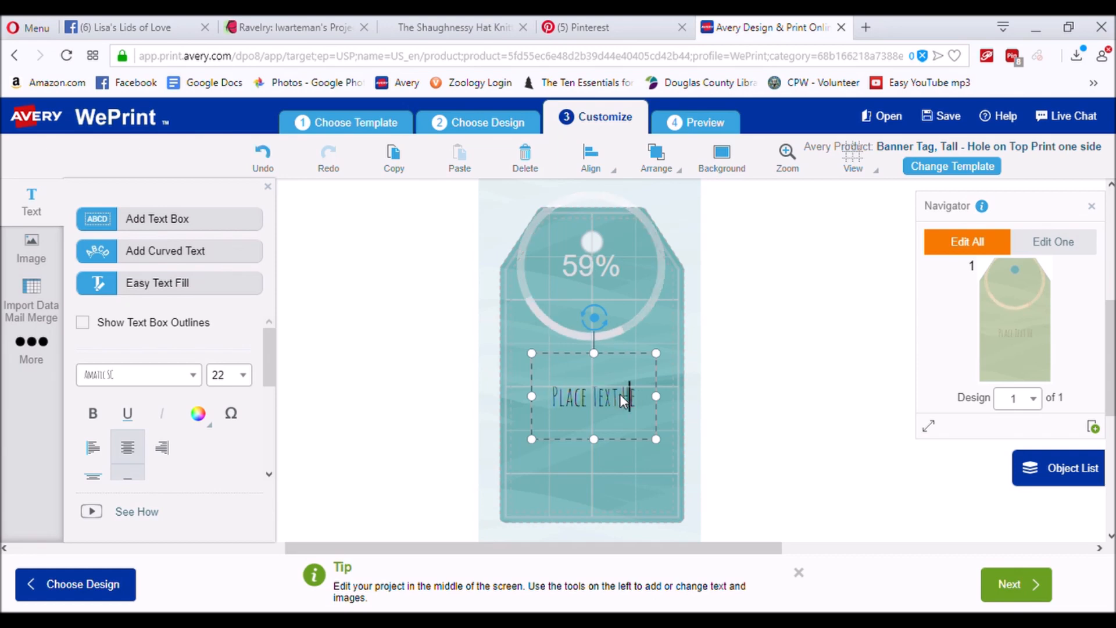
{"action": "key", "text": "BackSpace"}
{"action": "key", "text": "BackSpace"}
{"action": "key", "text": "BackSpace"}
{"action": "key", "text": "BackSpace"}
{"action": "key", "text": "BackSpace"}
{"action": "key", "text": "BackSpace"}
{"action": "key", "text": "BackSpace"}
{"action": "key", "text": "BackSpace"}
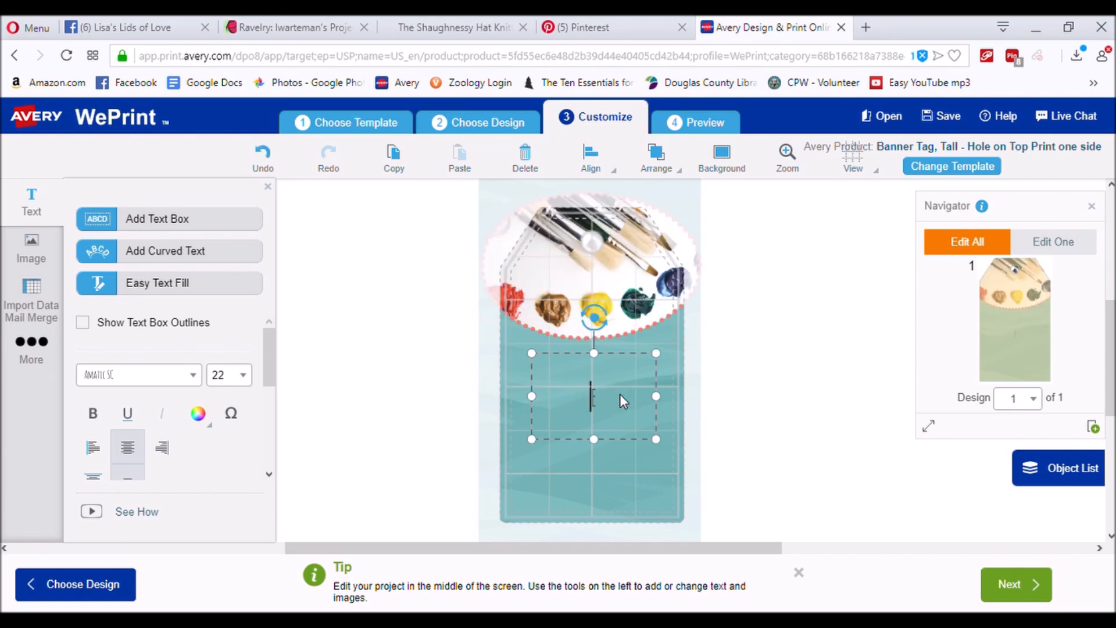
{"action": "type", "text": "Lisa's Lids of Love"}
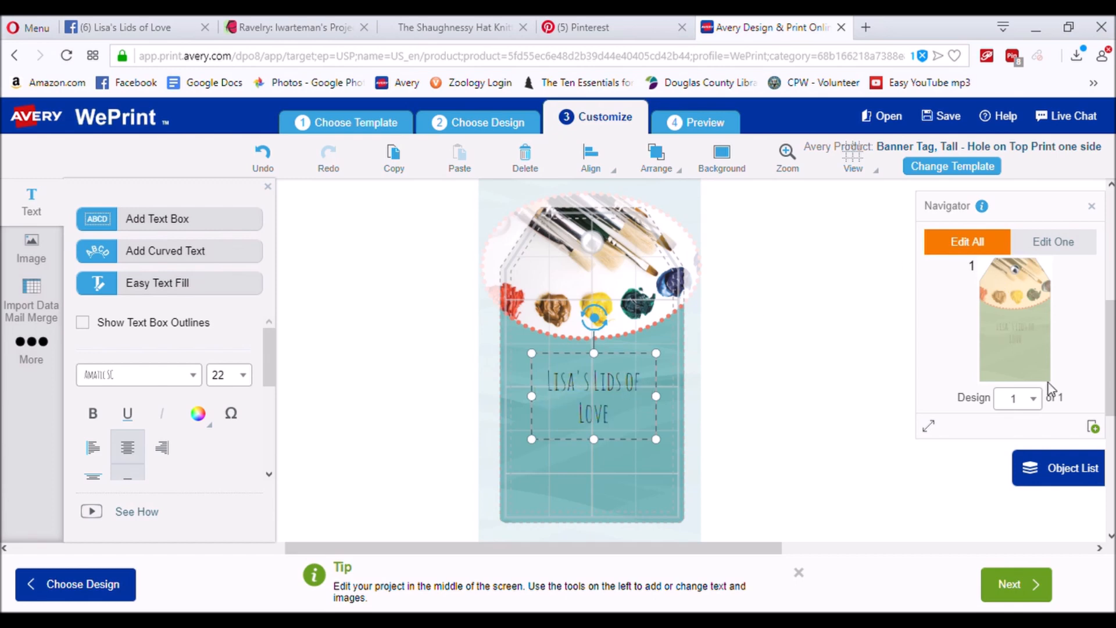
Preview the banner tag, mark the design as reviewed and approved, and proceed to ordering
{"action": "left_click", "coordinate": [1015, 589]}
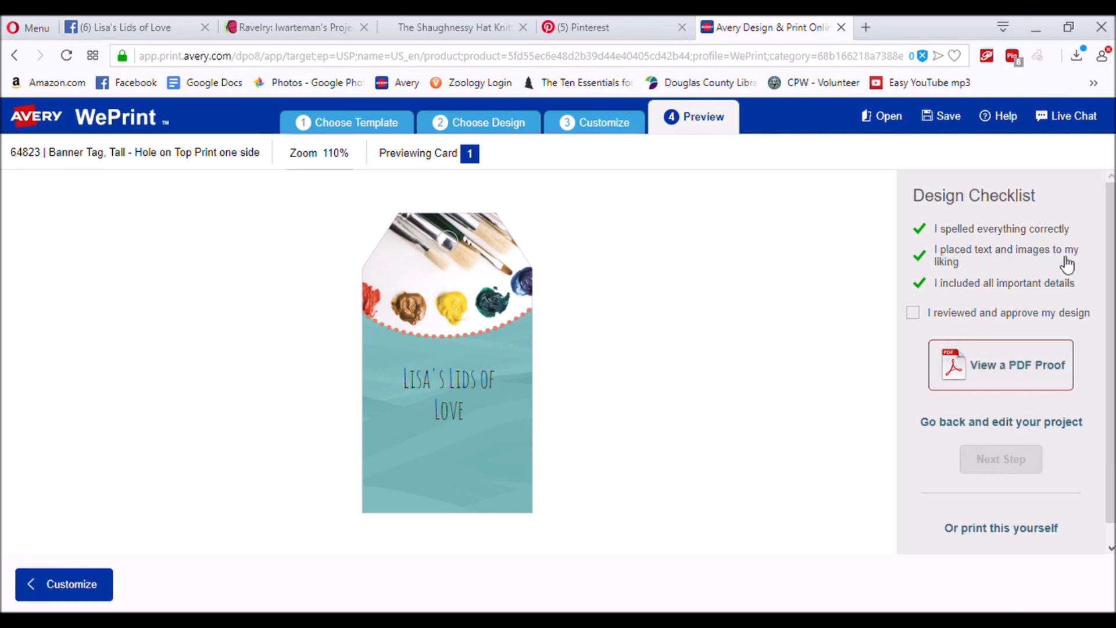
{"action": "left_click", "coordinate": [913, 314]}
{"action": "left_click", "coordinate": [994, 463]}
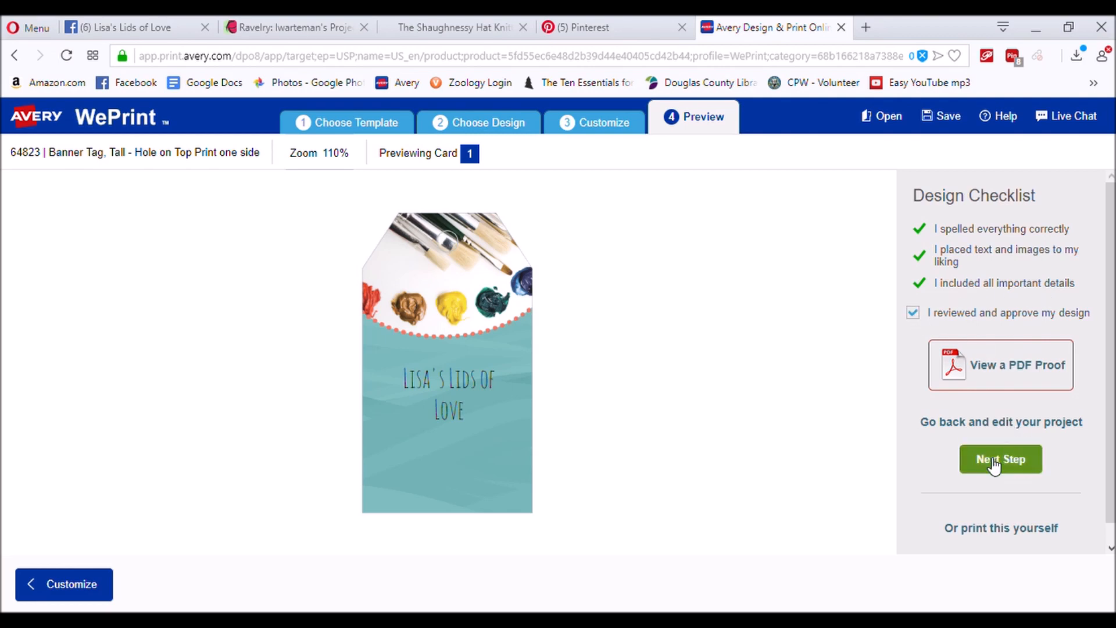
Save the project to the online account as "Avery-Banner Tag" and continue to the order page
{"action": "left_click", "coordinate": [519, 413]}
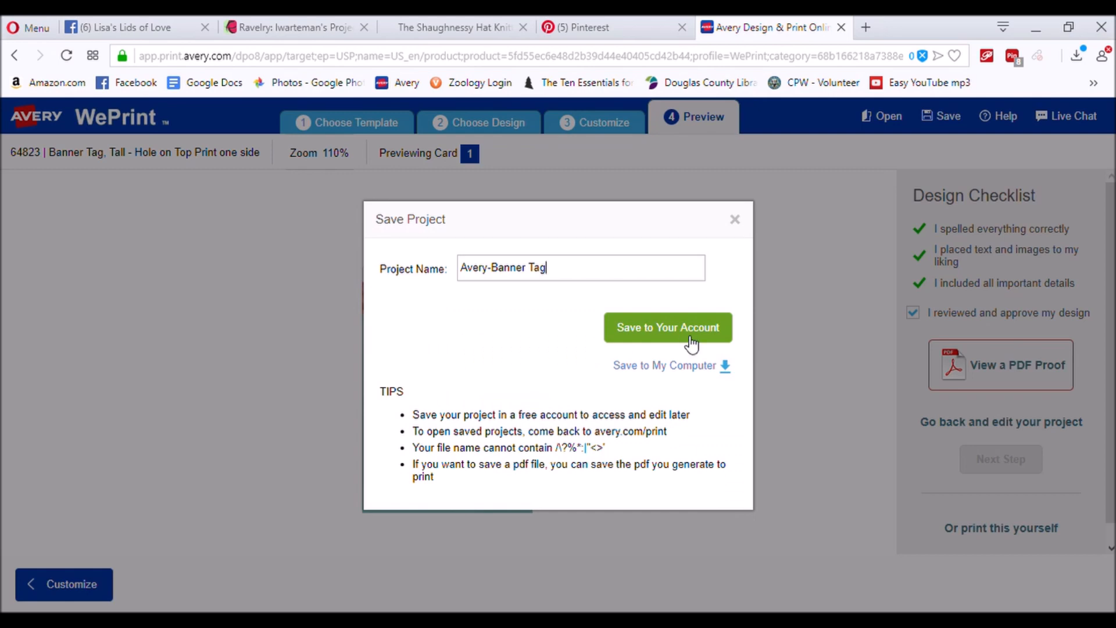
{"action": "left_click", "coordinate": [691, 344]}
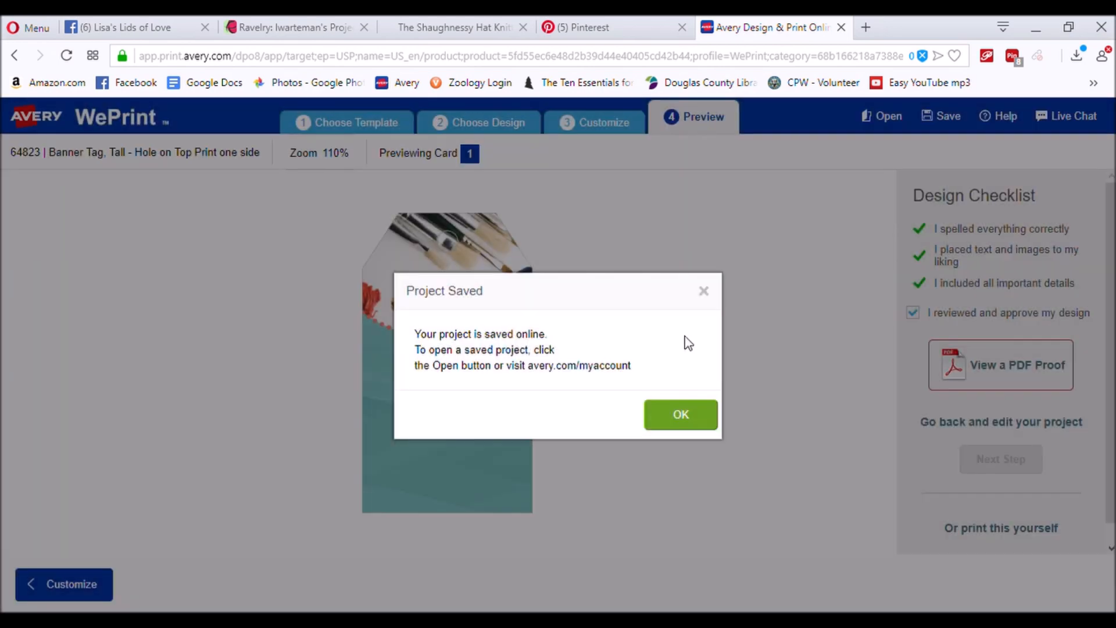
{"action": "left_click", "coordinate": [668, 413]}
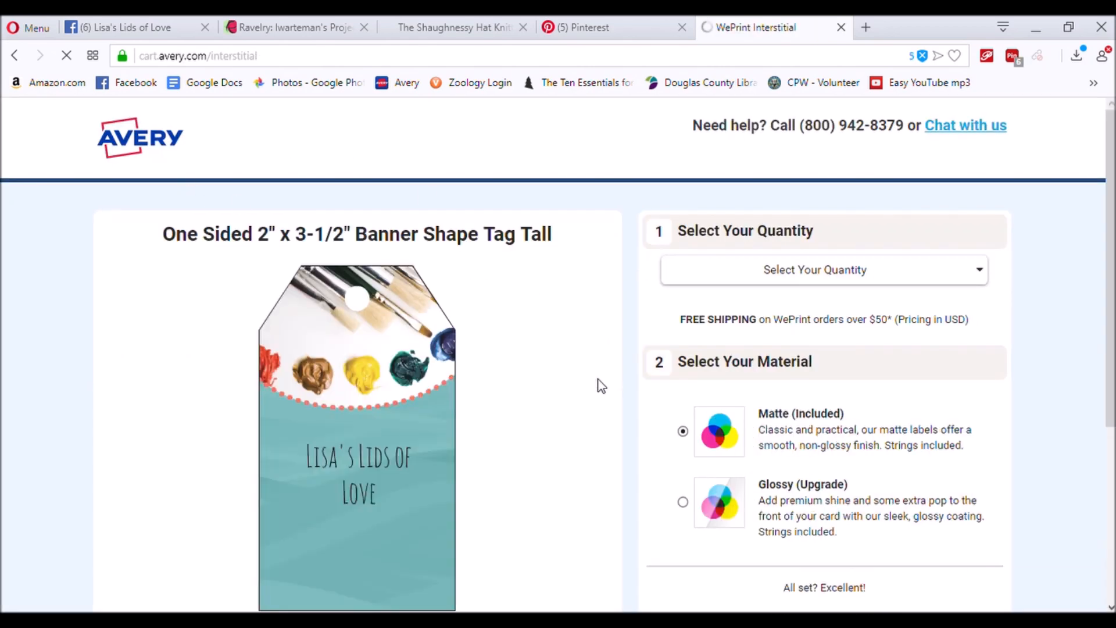
Examine the quantity prices, the matte and glossy material options, and the cart section for the banner tag order
{"action": "scroll", "coordinate": [598, 380], "scroll_direction": "down", "scroll_amount": 1}
{"action": "left_click", "coordinate": [971, 232]}
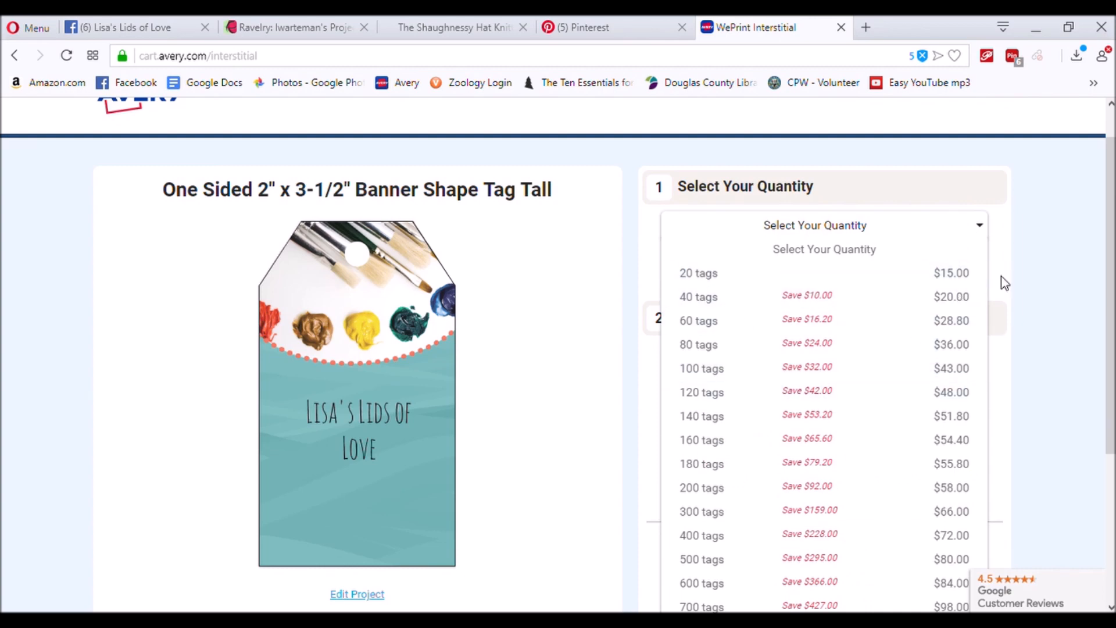
{"action": "left_click", "coordinate": [1006, 251]}
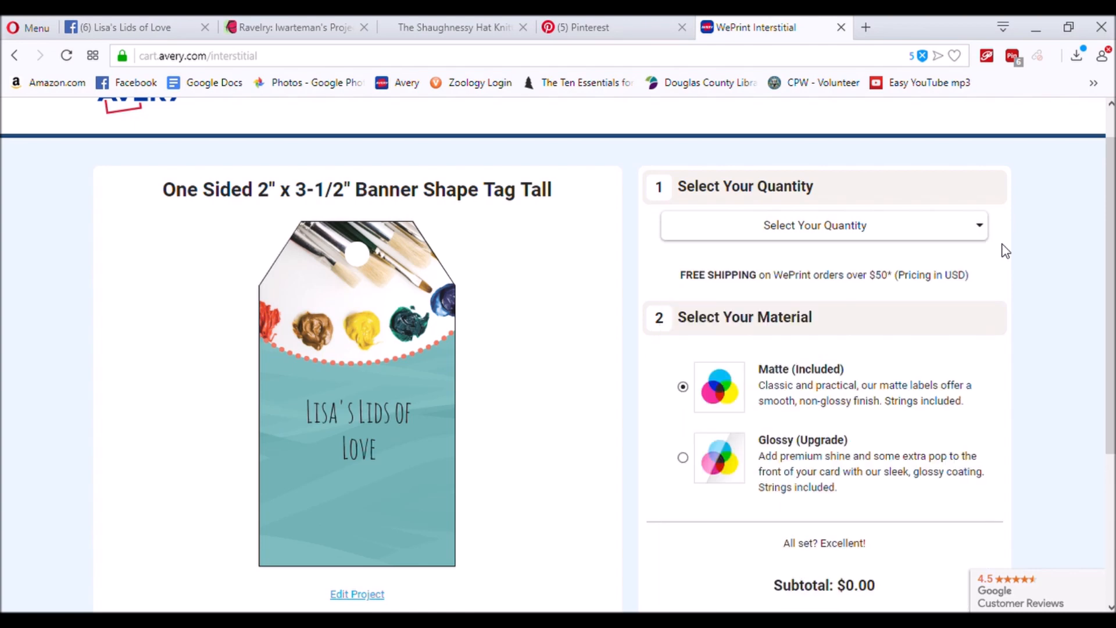
{"action": "scroll", "coordinate": [844, 384], "scroll_direction": "down", "scroll_amount": 4}
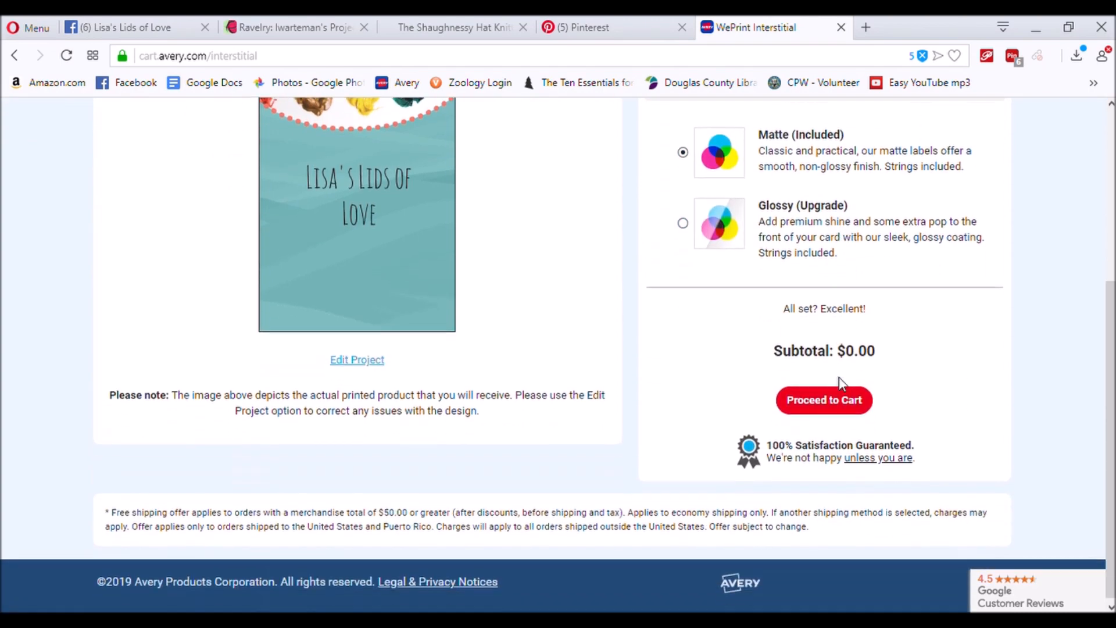
{"action": "scroll", "coordinate": [839, 378], "scroll_direction": "up", "scroll_amount": 4}
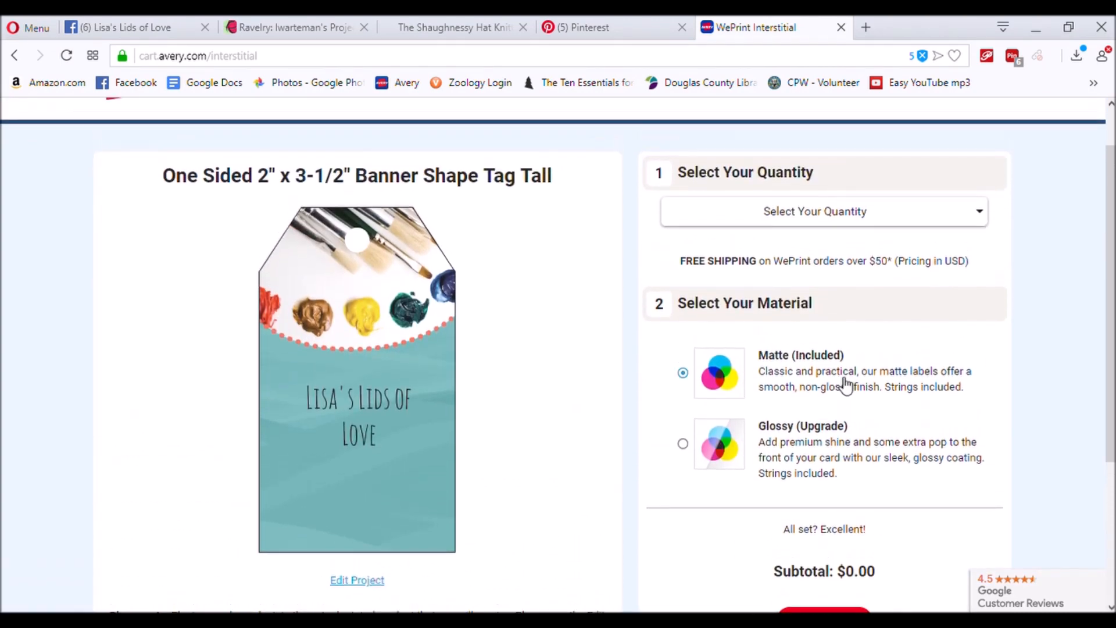
{"action": "scroll", "coordinate": [845, 384], "scroll_direction": "up", "scroll_amount": 2}
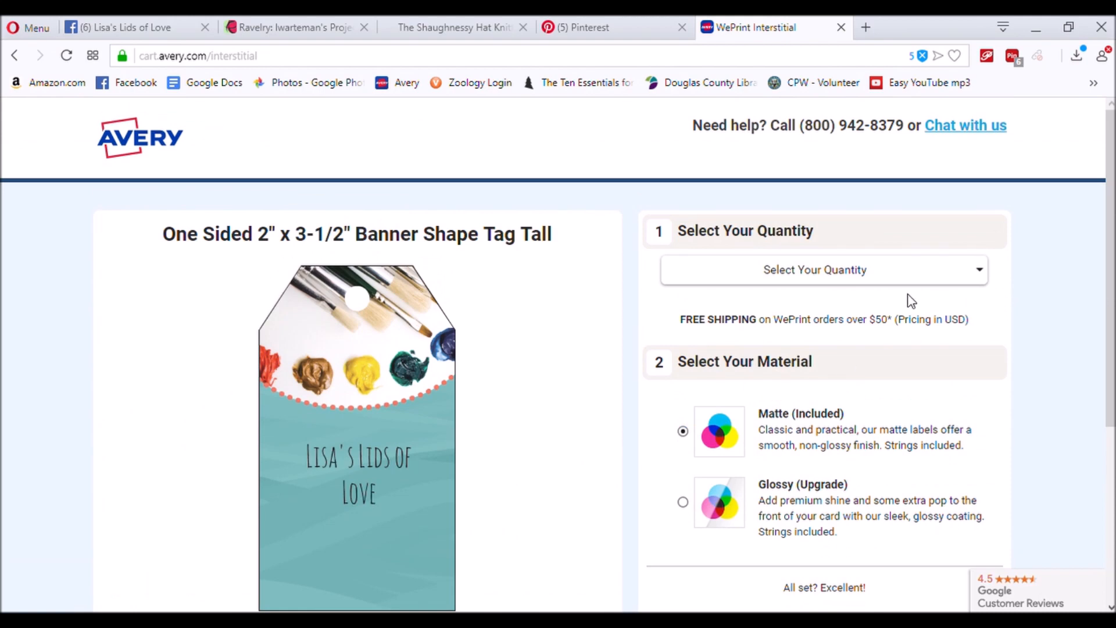
{"action": "scroll", "coordinate": [921, 286], "scroll_direction": "down", "scroll_amount": 5}
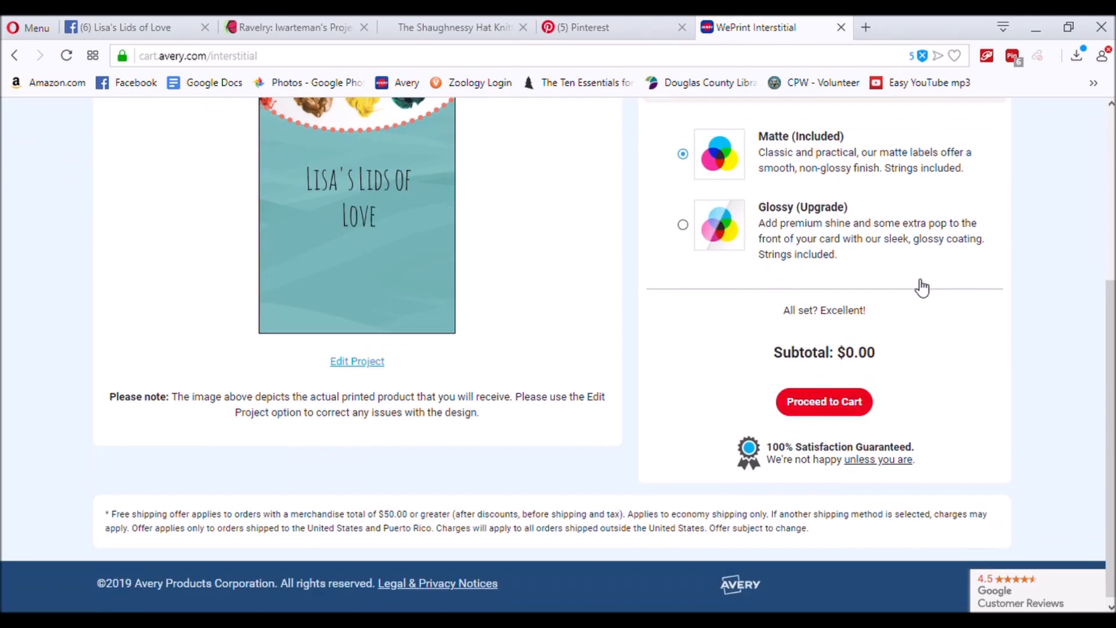
{"action": "scroll", "coordinate": [787, 255], "scroll_direction": "up", "scroll_amount": 5}
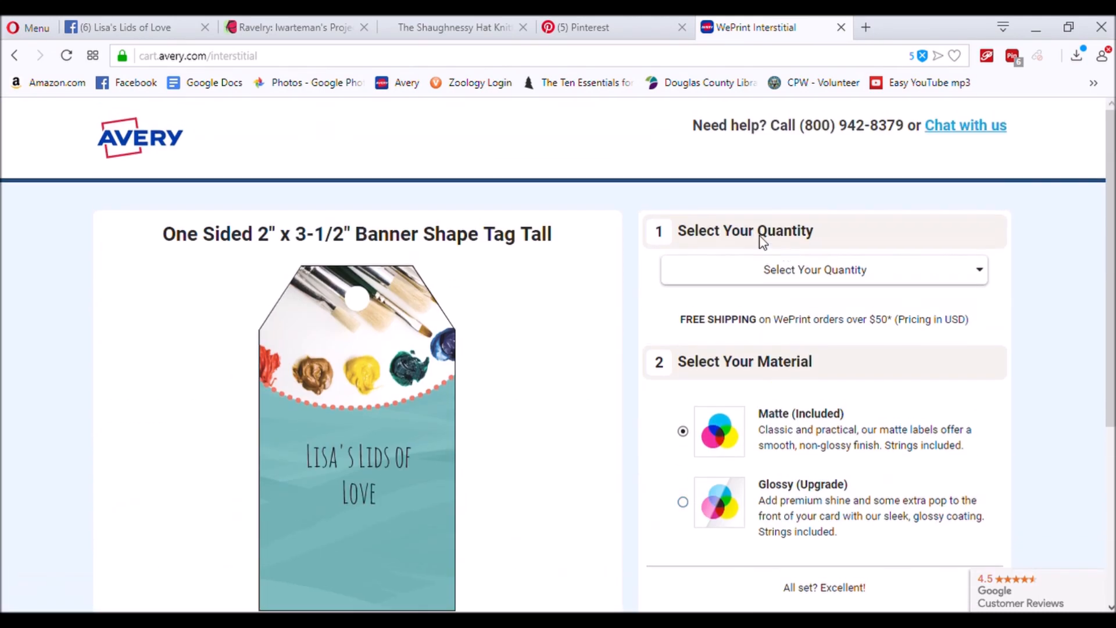
Leave the order page and go back through the browsing history to the YouPrint template results for 22802
{"action": "left_click", "coordinate": [15, 57]}
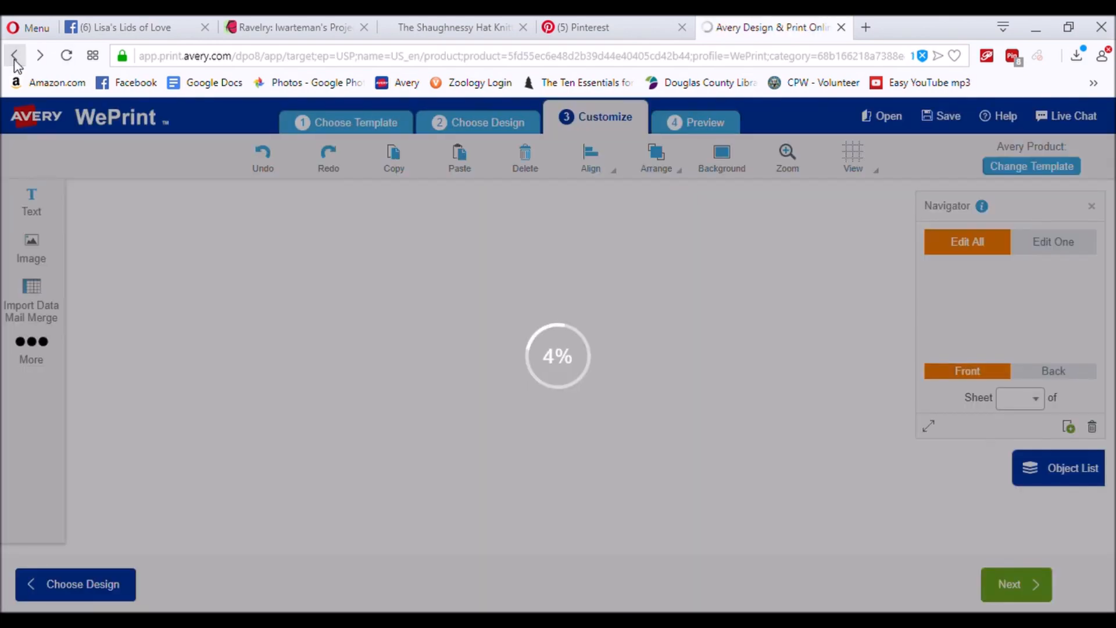
{"action": "left_click", "coordinate": [14, 57]}
{"action": "left_click", "coordinate": [14, 57]}
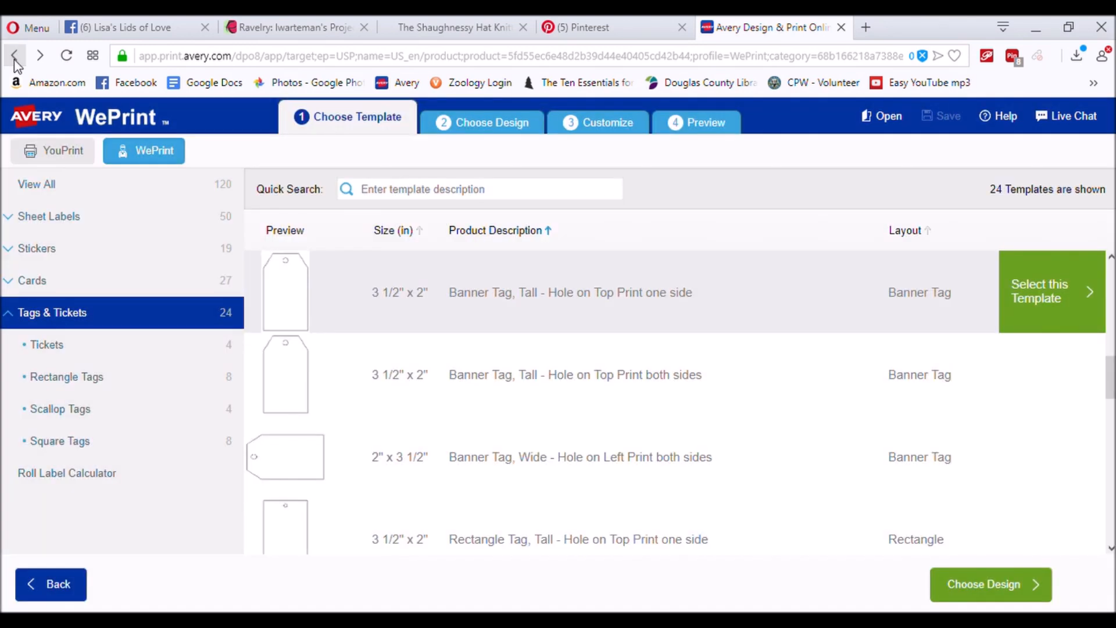
{"action": "left_click", "coordinate": [14, 58]}
{"action": "left_click", "coordinate": [14, 58]}
{"action": "left_click", "coordinate": [14, 58]}
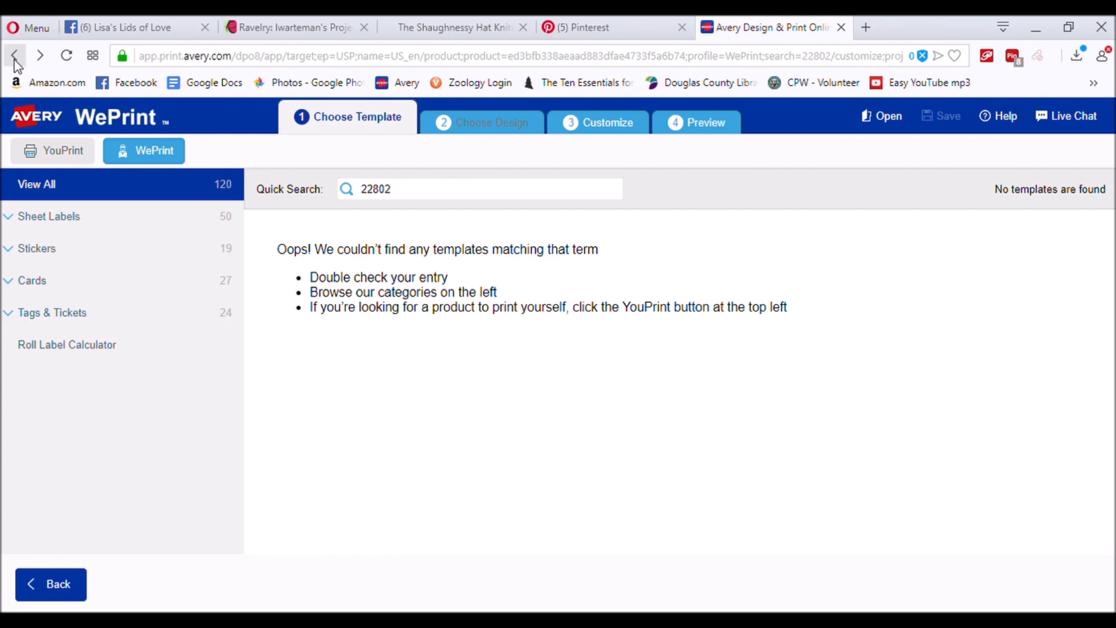
{"action": "left_click", "coordinate": [15, 59]}
{"action": "left_click", "coordinate": [19, 55]}
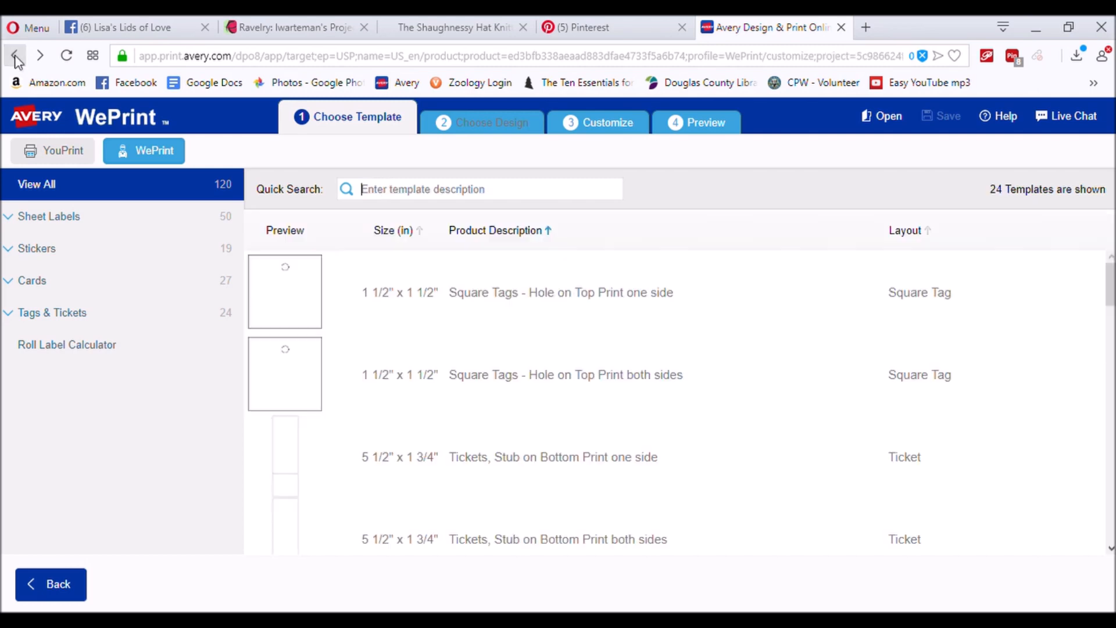
{"action": "left_click", "coordinate": [18, 57]}
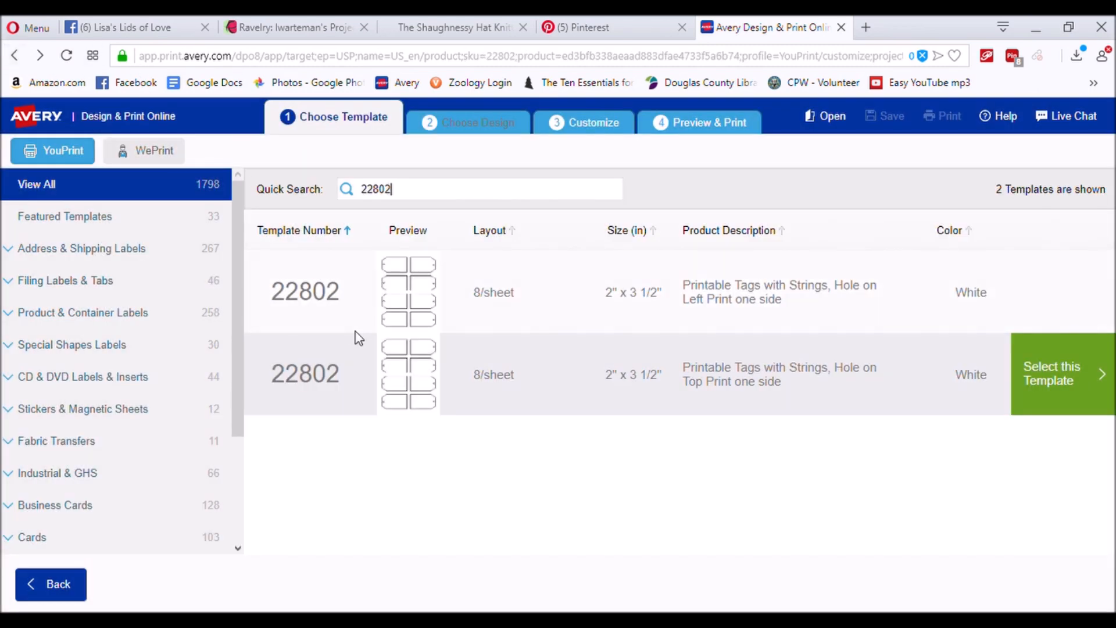